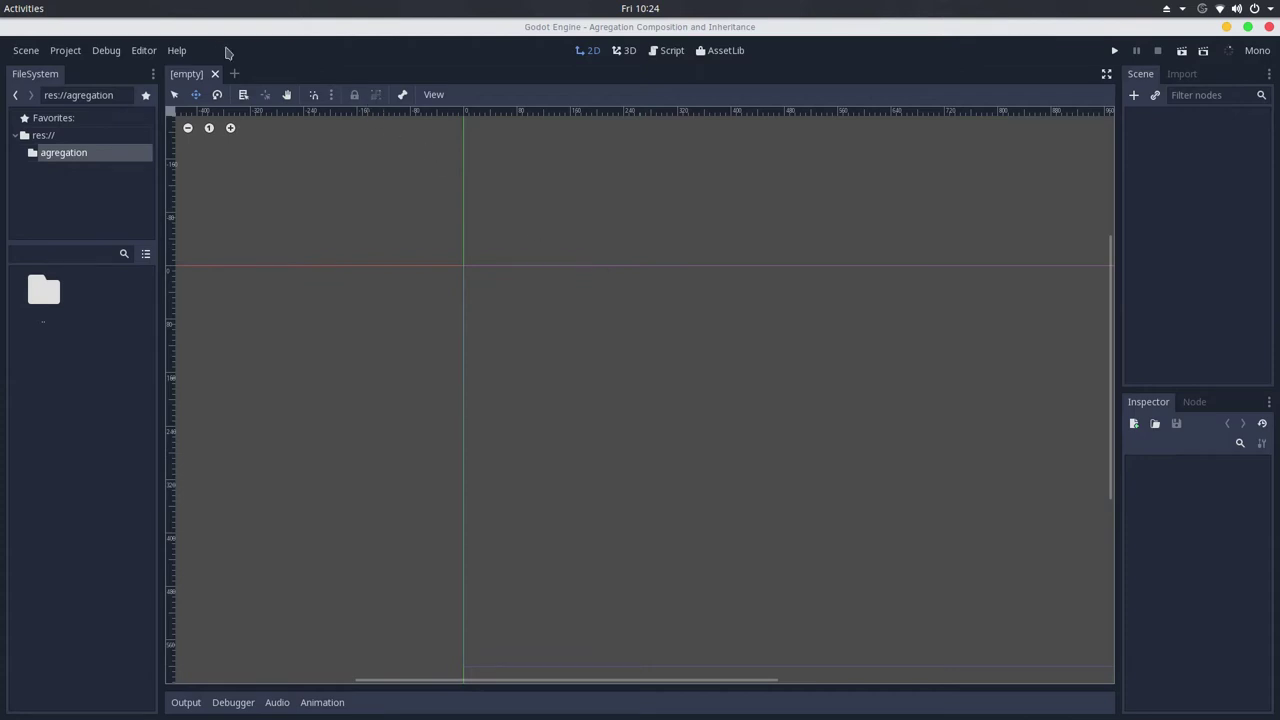
# - Examine how Node, Reference and Resource derive from Object in the built-in class list, collapsing the Node and ARVRInterface branches
pyautogui.click(177, 51)
pyautogui.click(206, 73)
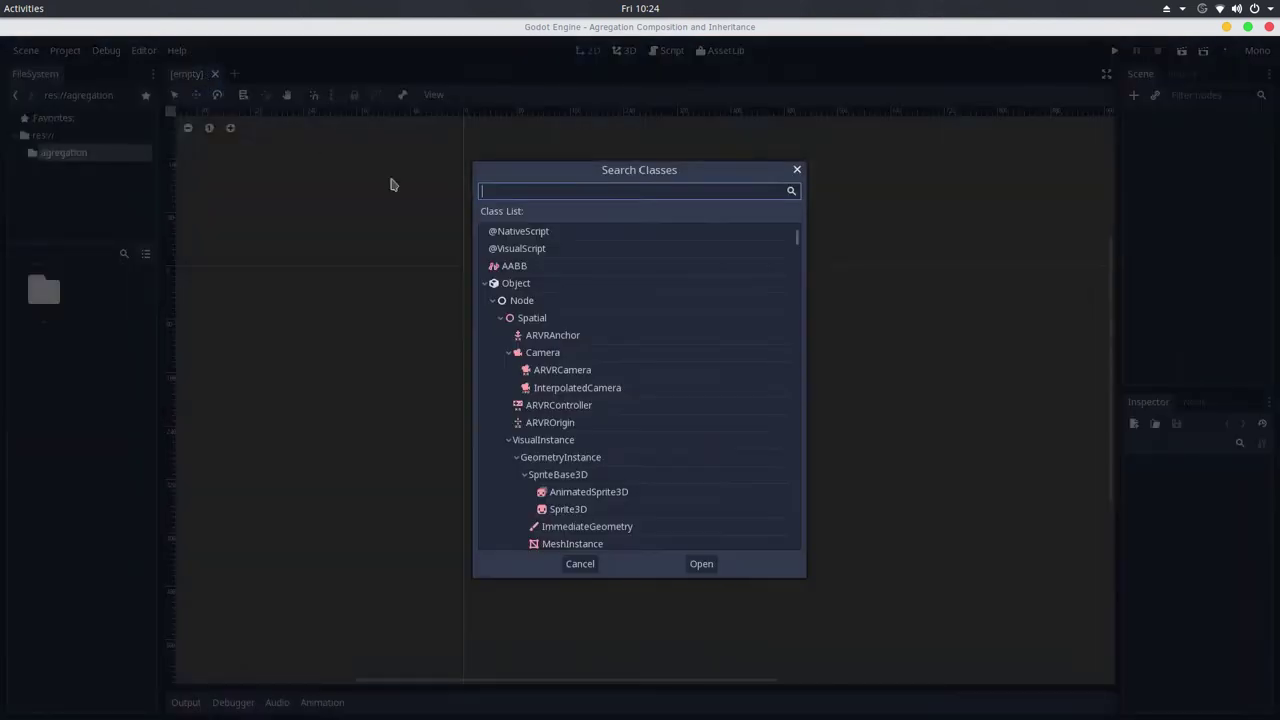
pyautogui.click(562, 302)
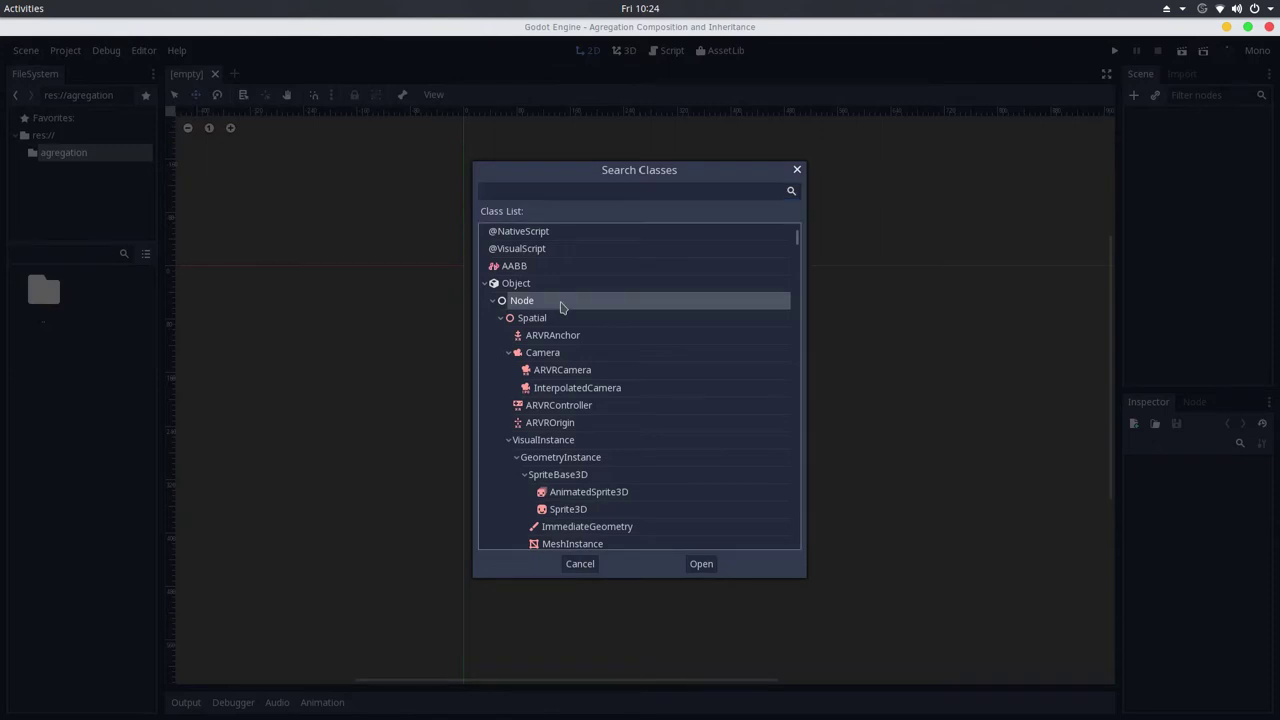
pyautogui.click(527, 285)
pyautogui.click(492, 301)
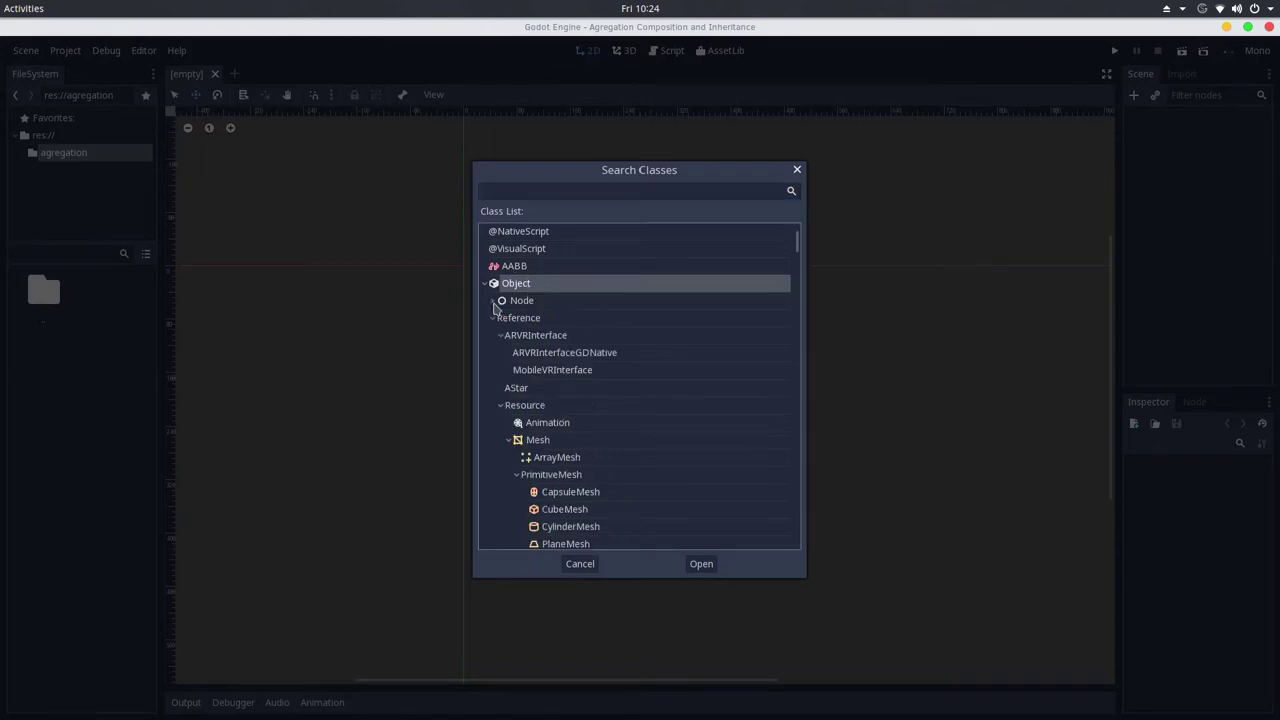
pyautogui.click(498, 335)
pyautogui.click(522, 373)
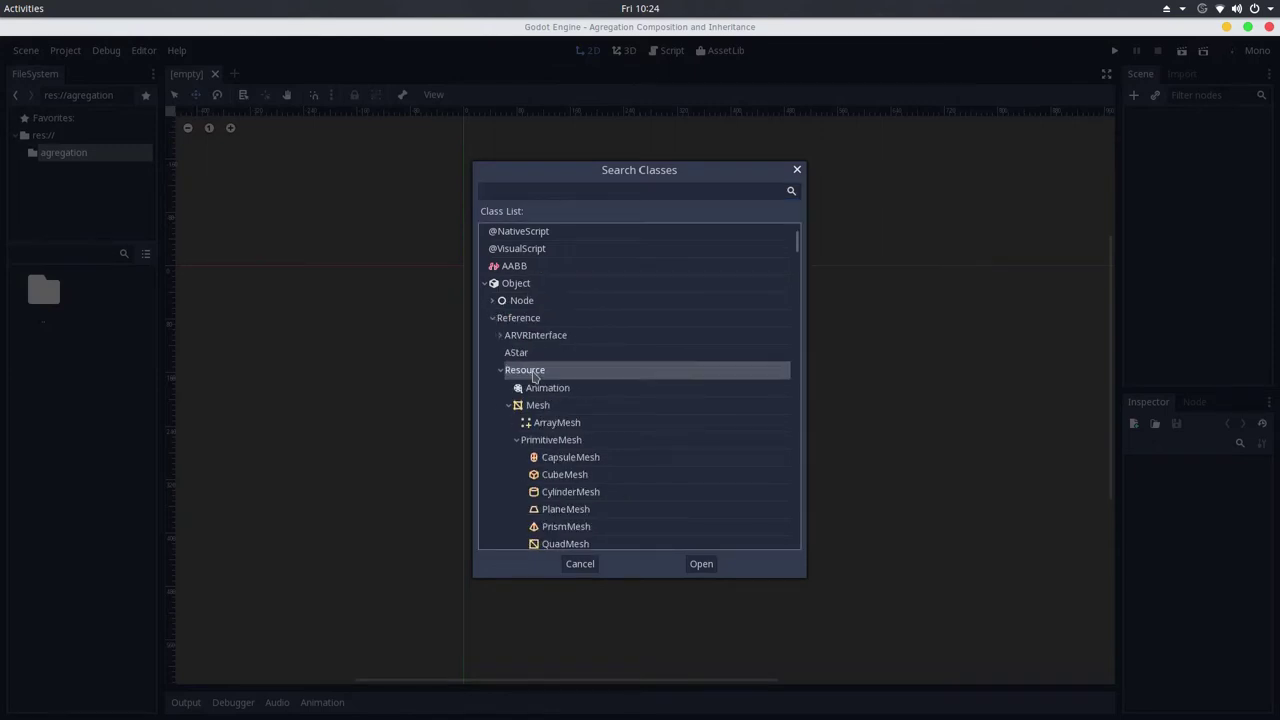
pyautogui.click(537, 320)
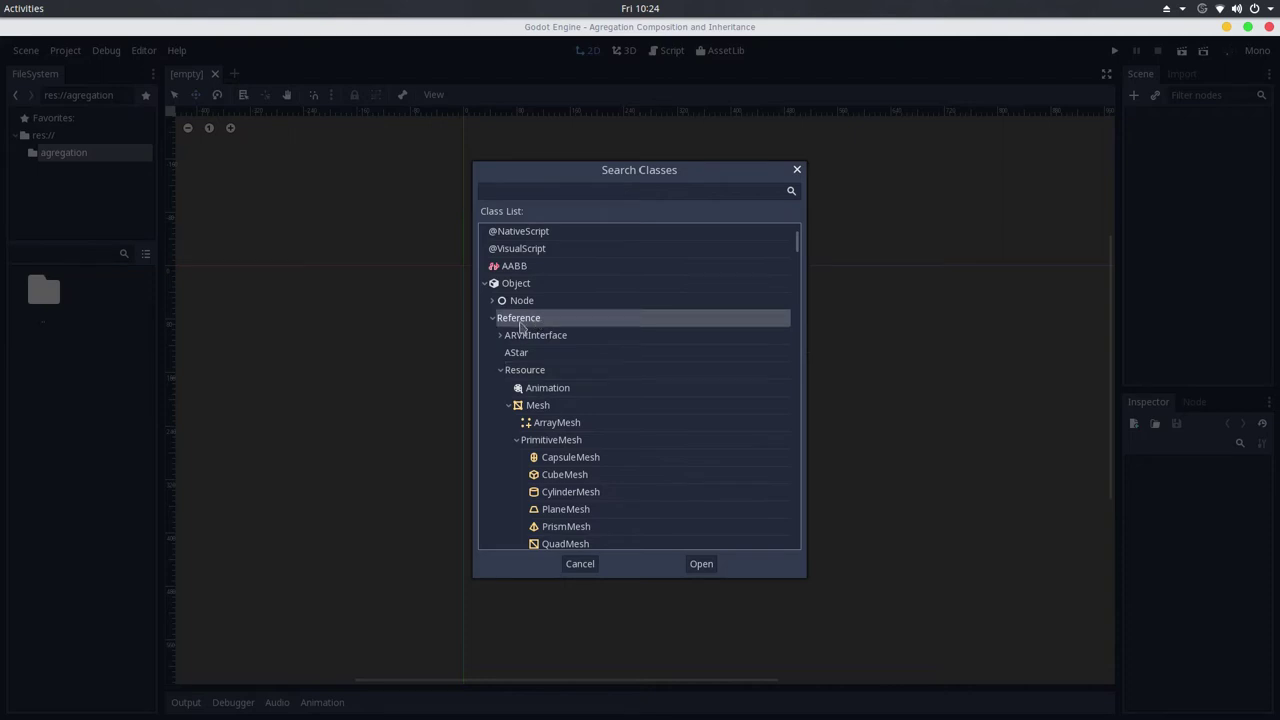
pyautogui.click(541, 303)
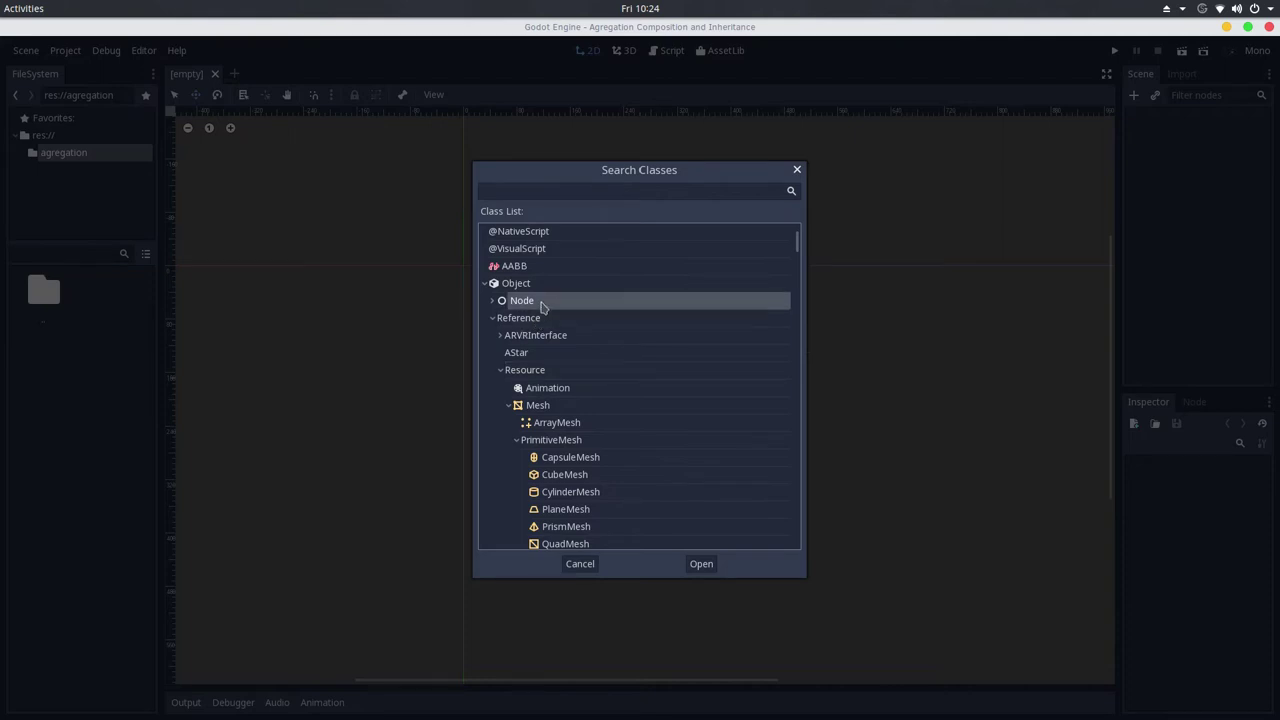
pyautogui.click(532, 372)
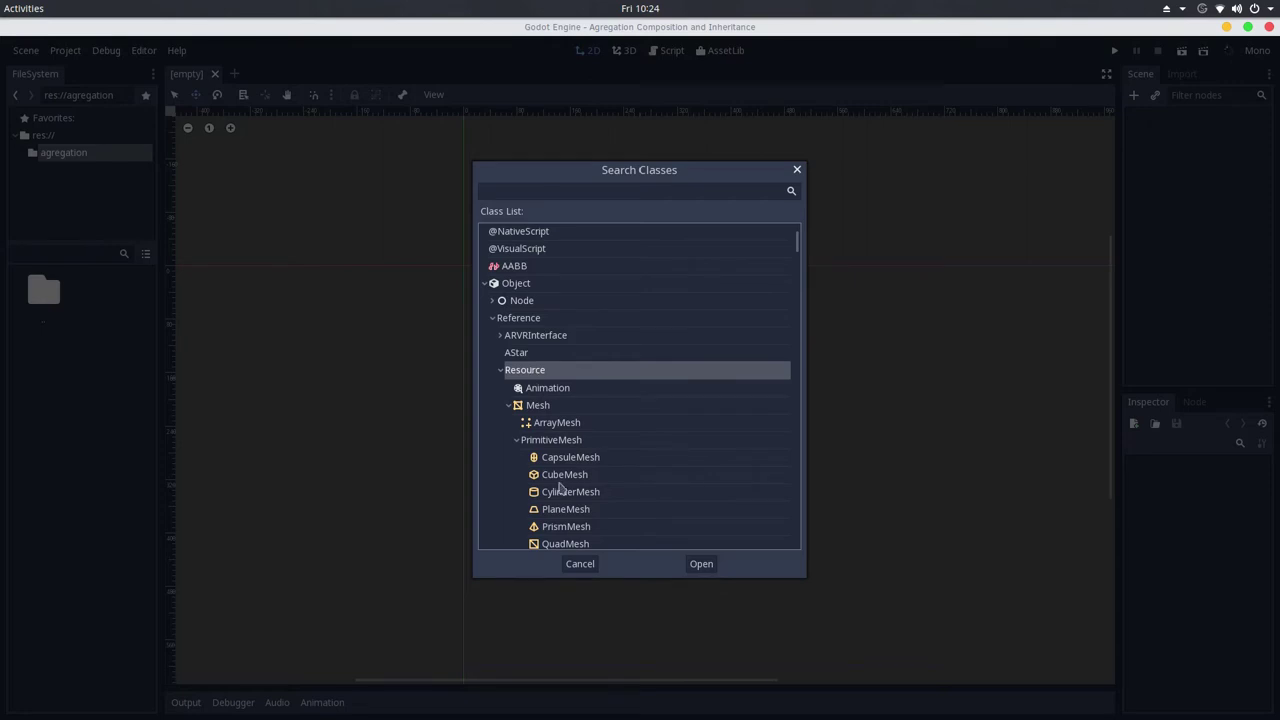
pyautogui.click(578, 563)
# - Create a Sprite as the scene's root node and inspect icon.png from the res:// folder
pyautogui.click(1133, 95)
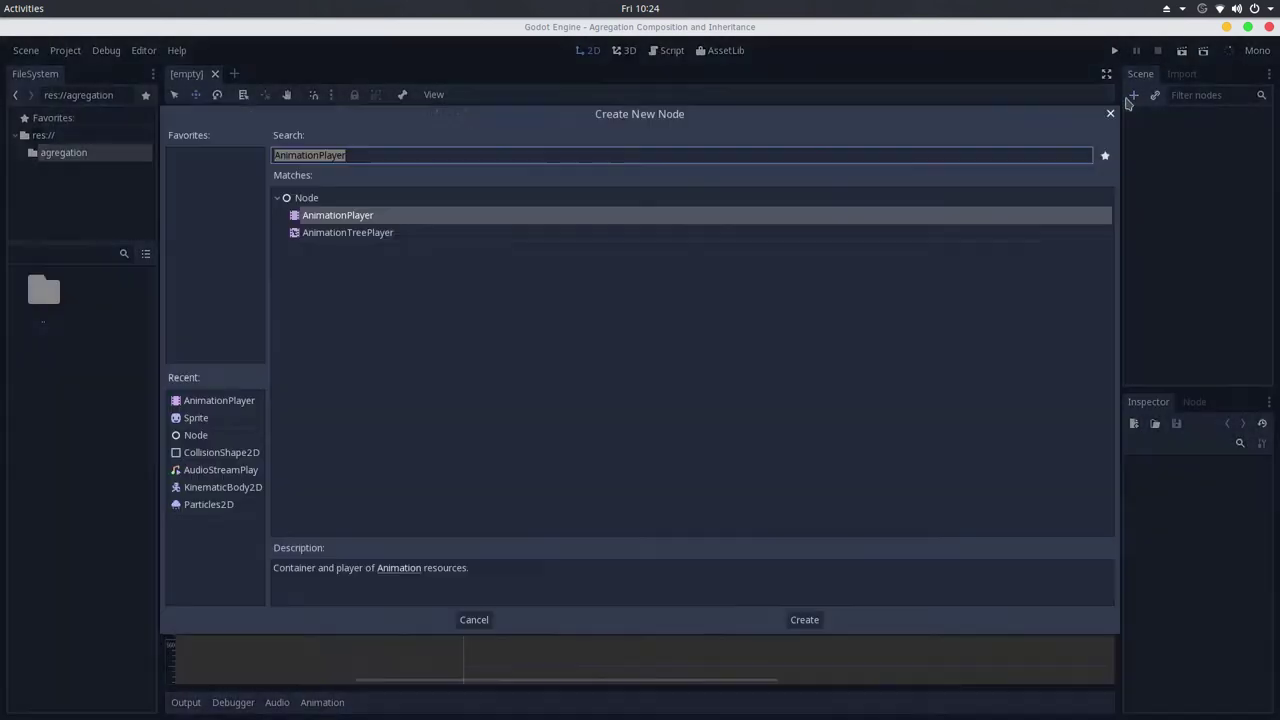
pyautogui.doubleClick(195, 424)
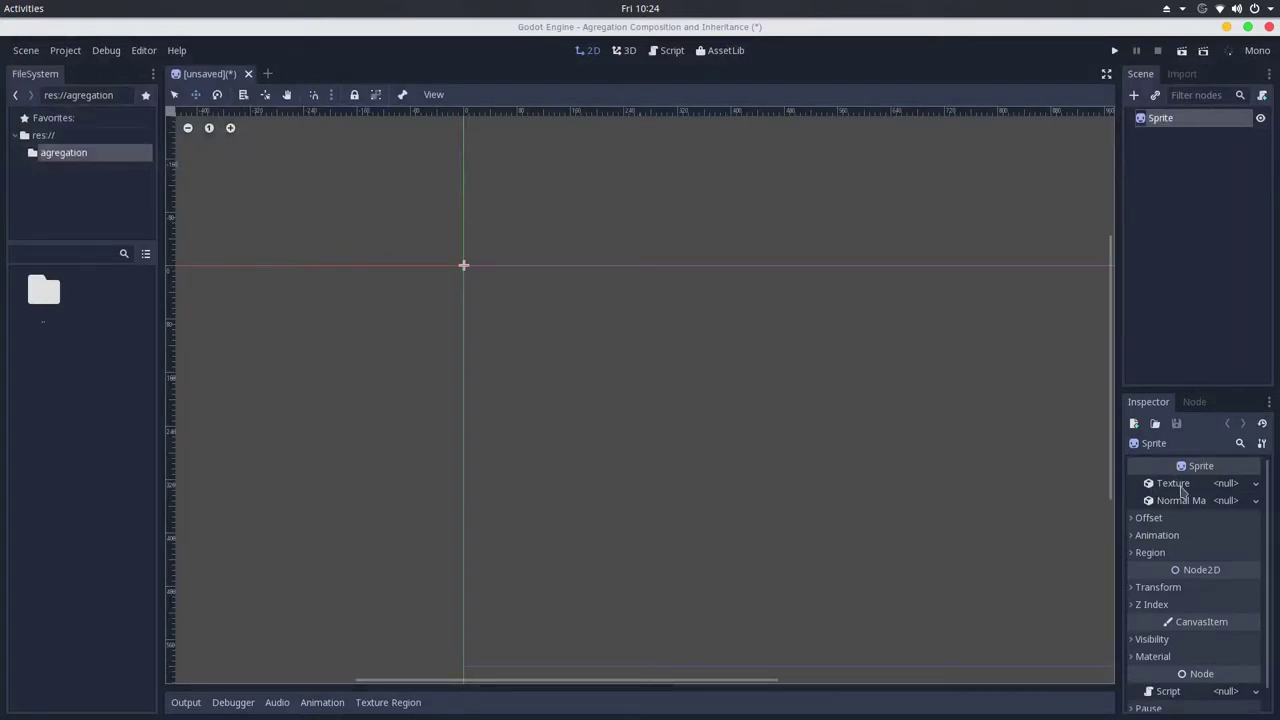
pyautogui.doubleClick(52, 291)
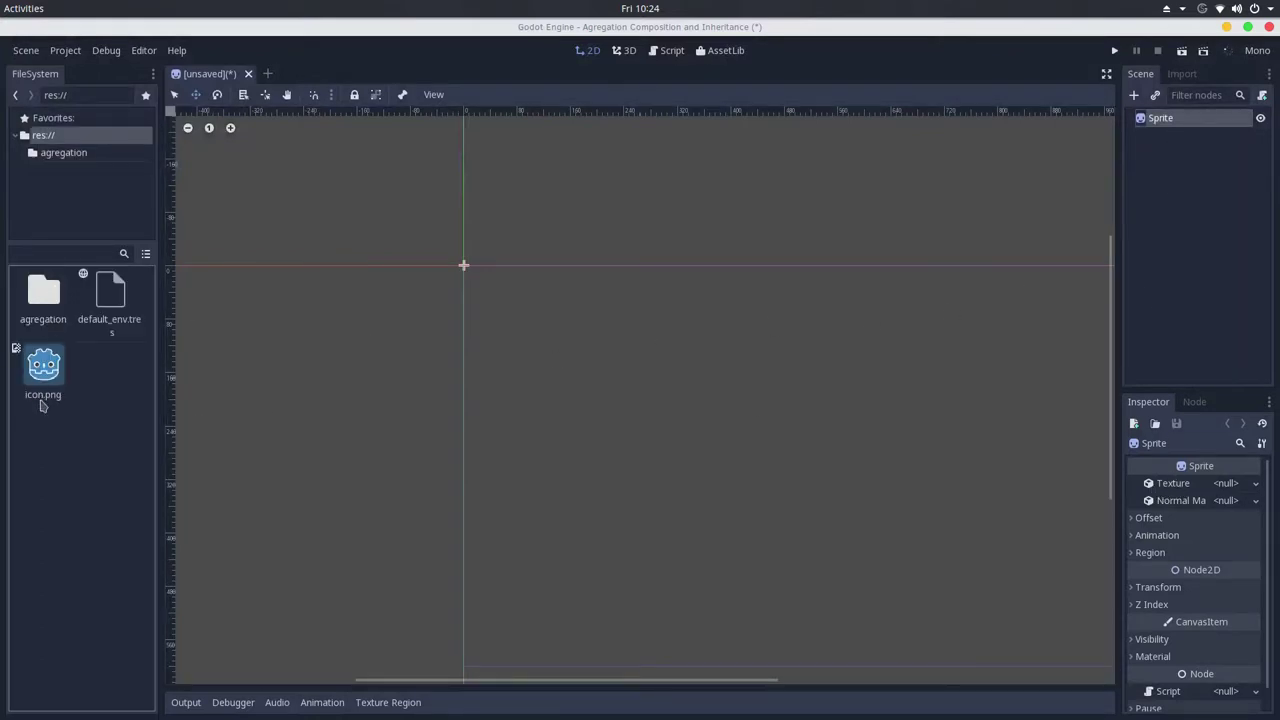
pyautogui.click(44, 368)
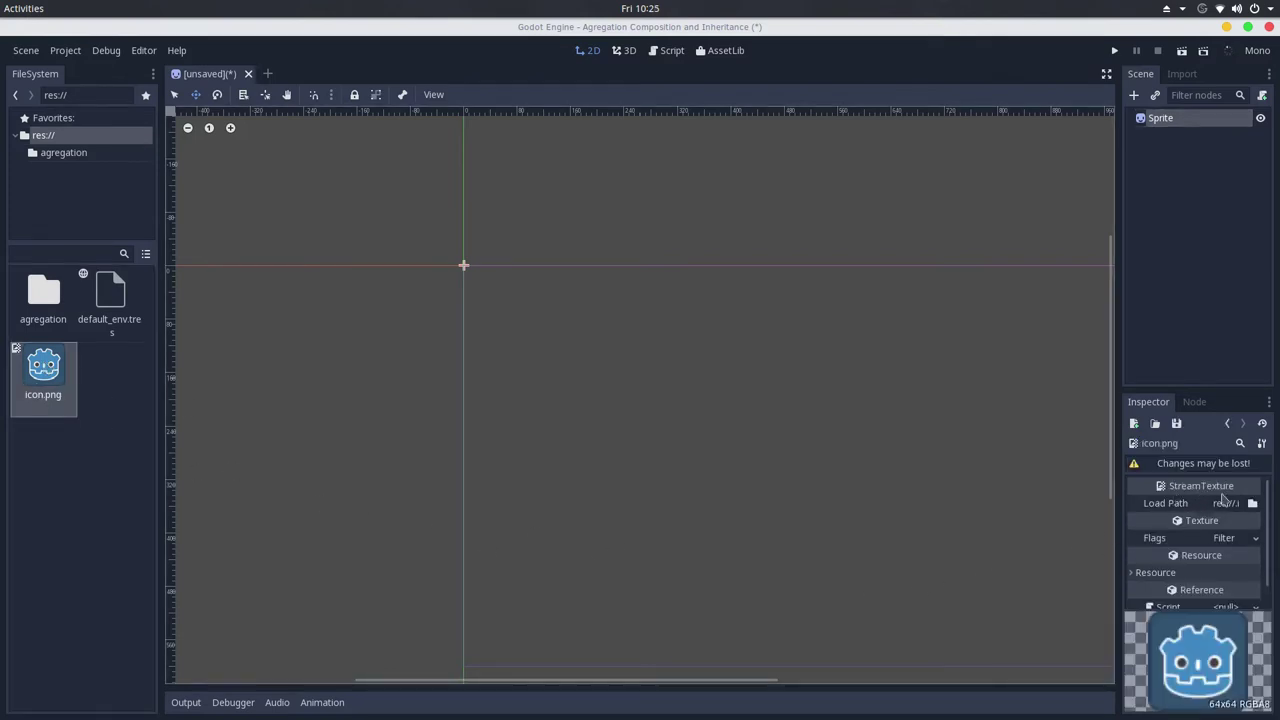
# - Search the class reference for "streamte" and examine the parent classes of StreamTexture
pyautogui.click(176, 50)
pyautogui.click(190, 68)
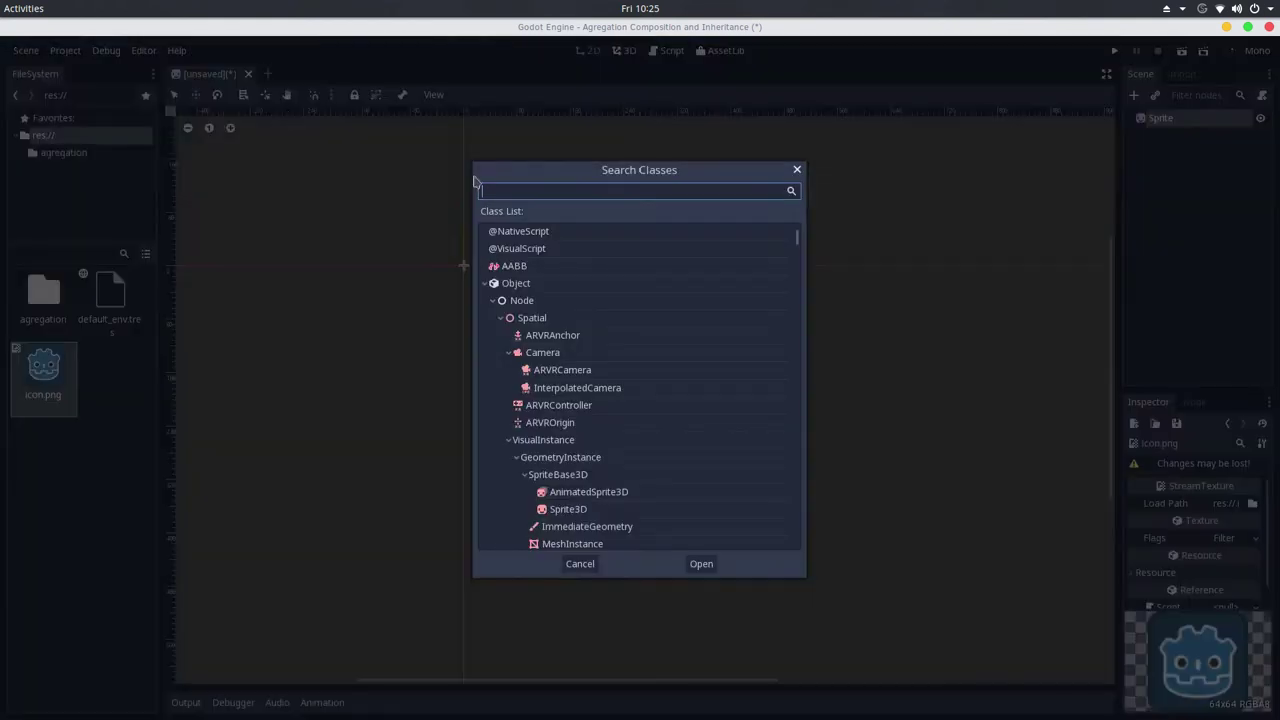
pyautogui.write('streamte')
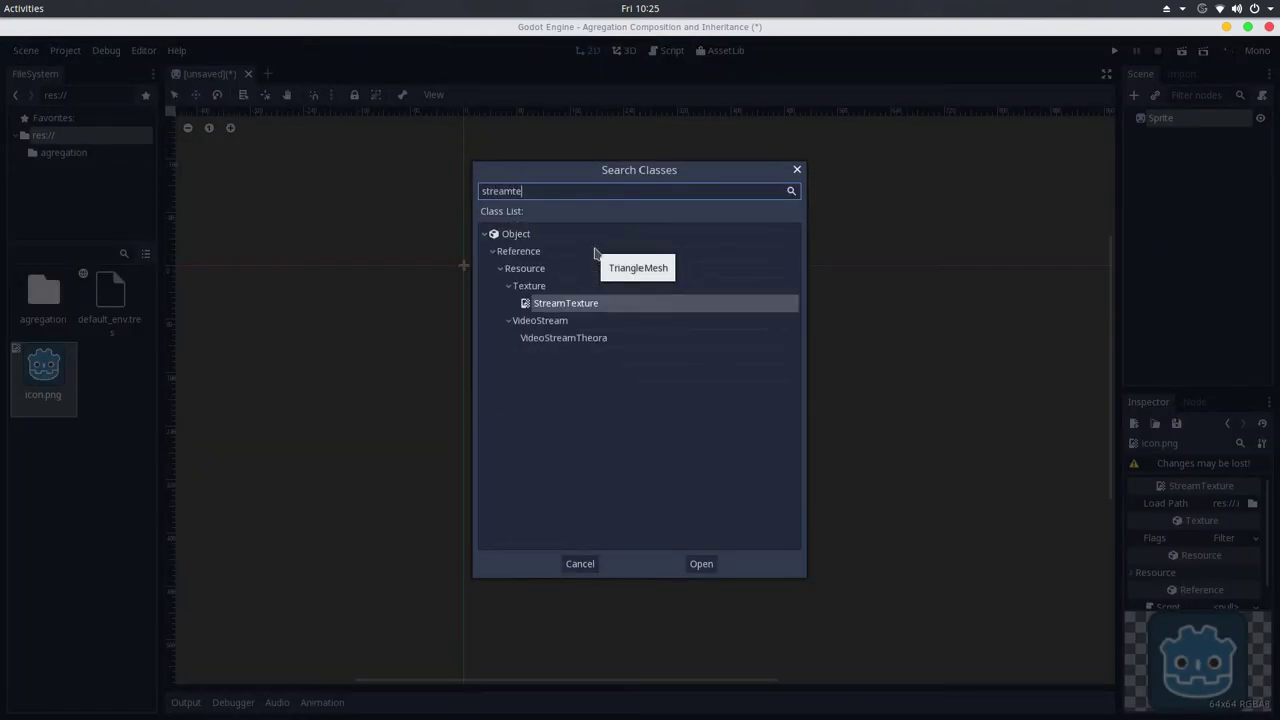
pyautogui.click(535, 289)
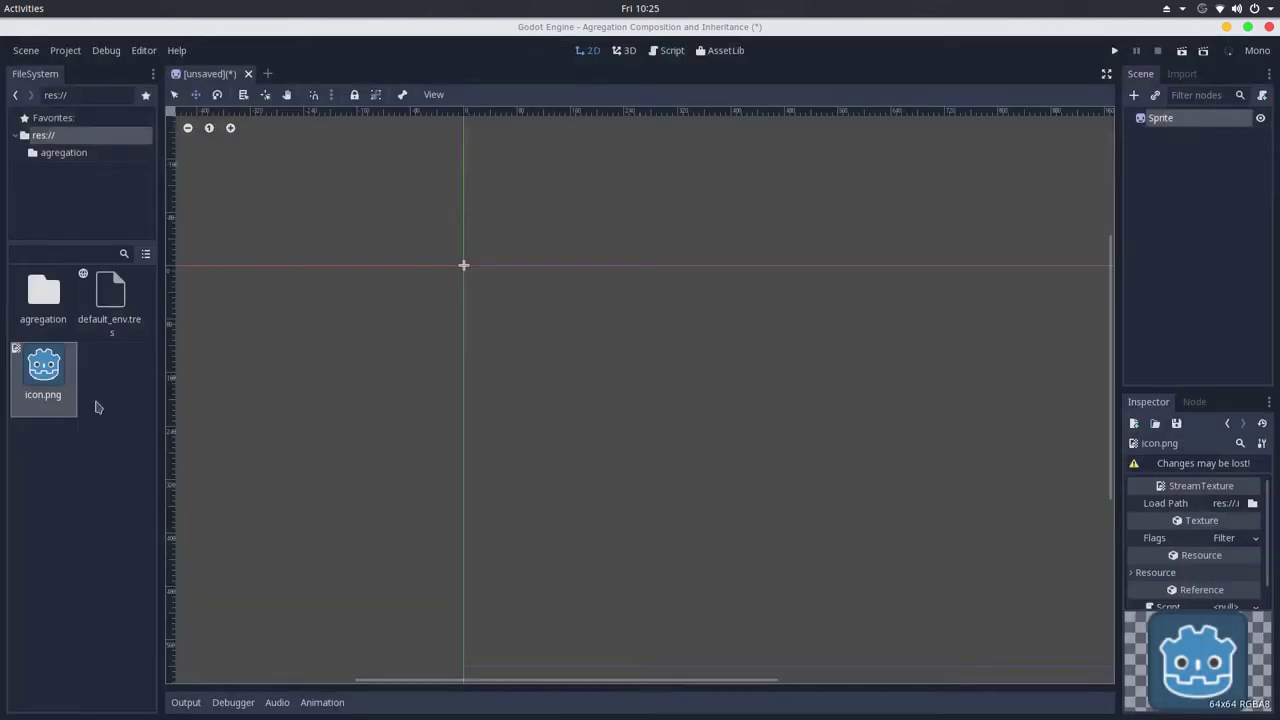
pyautogui.press('Escape')
# - Assign icon.png as the Sprite's texture and add an AnimationPlayer as a child of the Sprite
pyautogui.click(1208, 120)
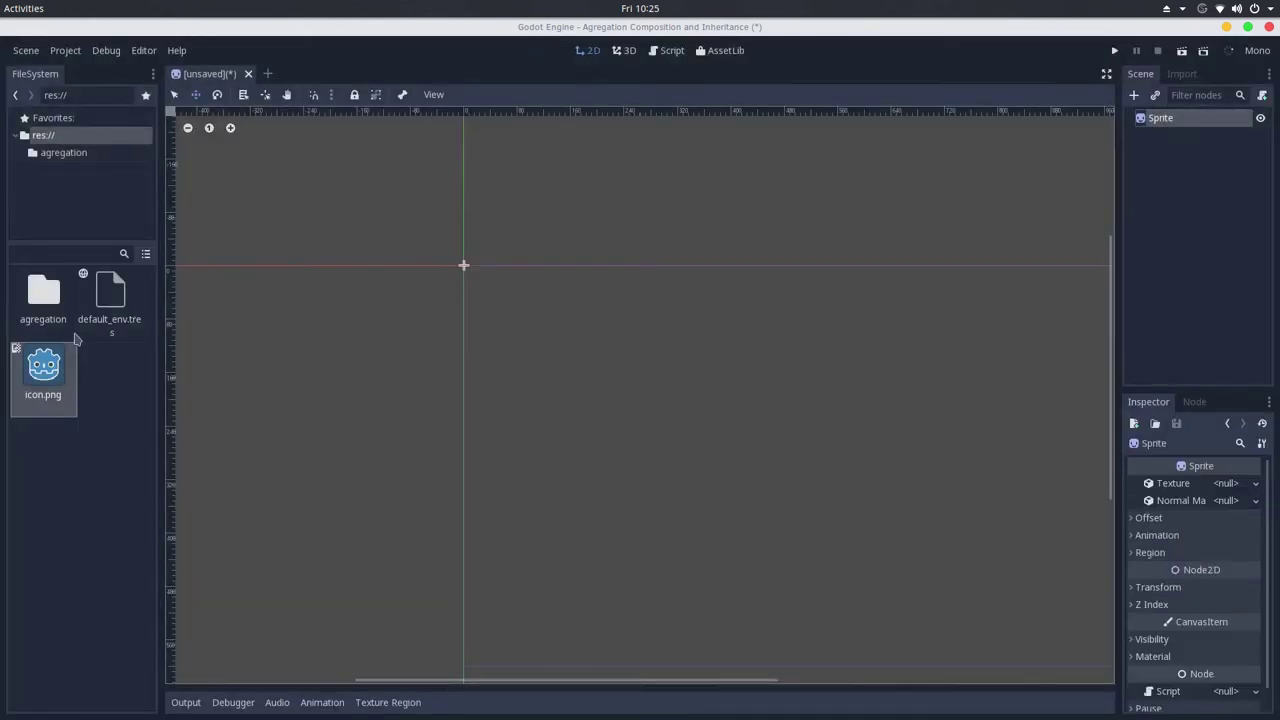
pyautogui.moveTo(55, 366); pyautogui.dragTo(1230, 490)
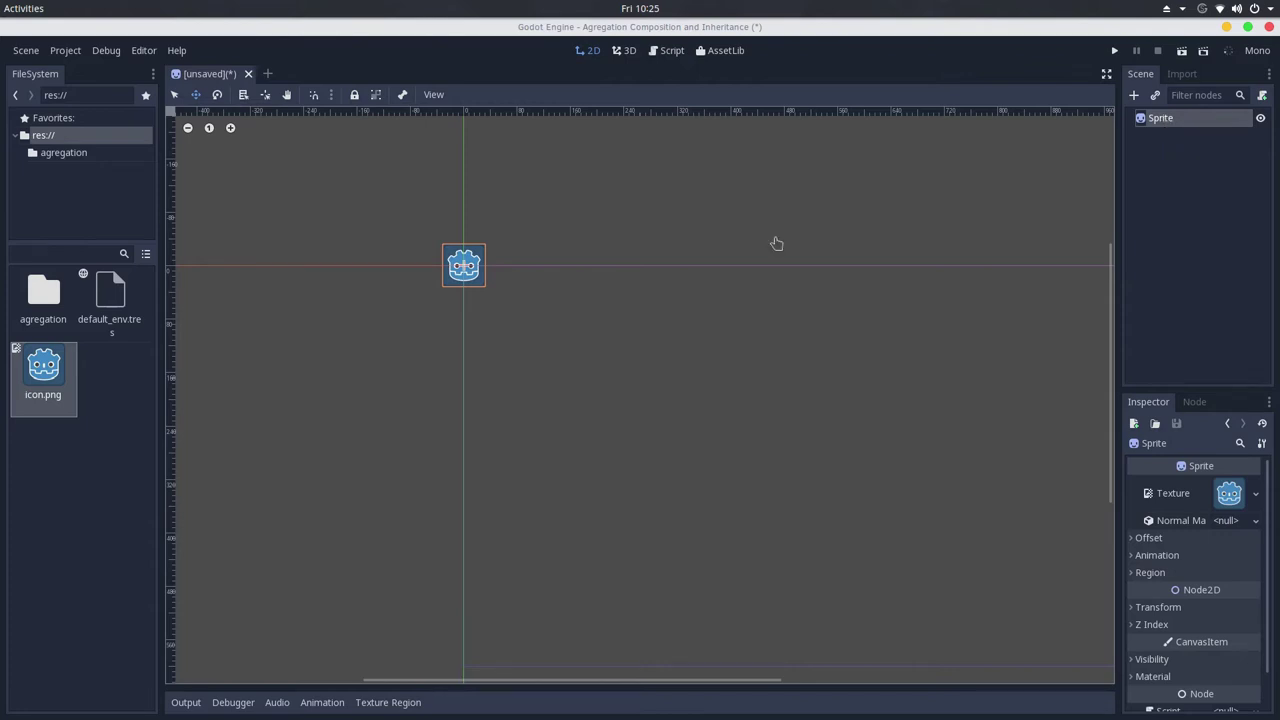
pyautogui.click(1134, 95)
pyautogui.doubleClick(239, 424)
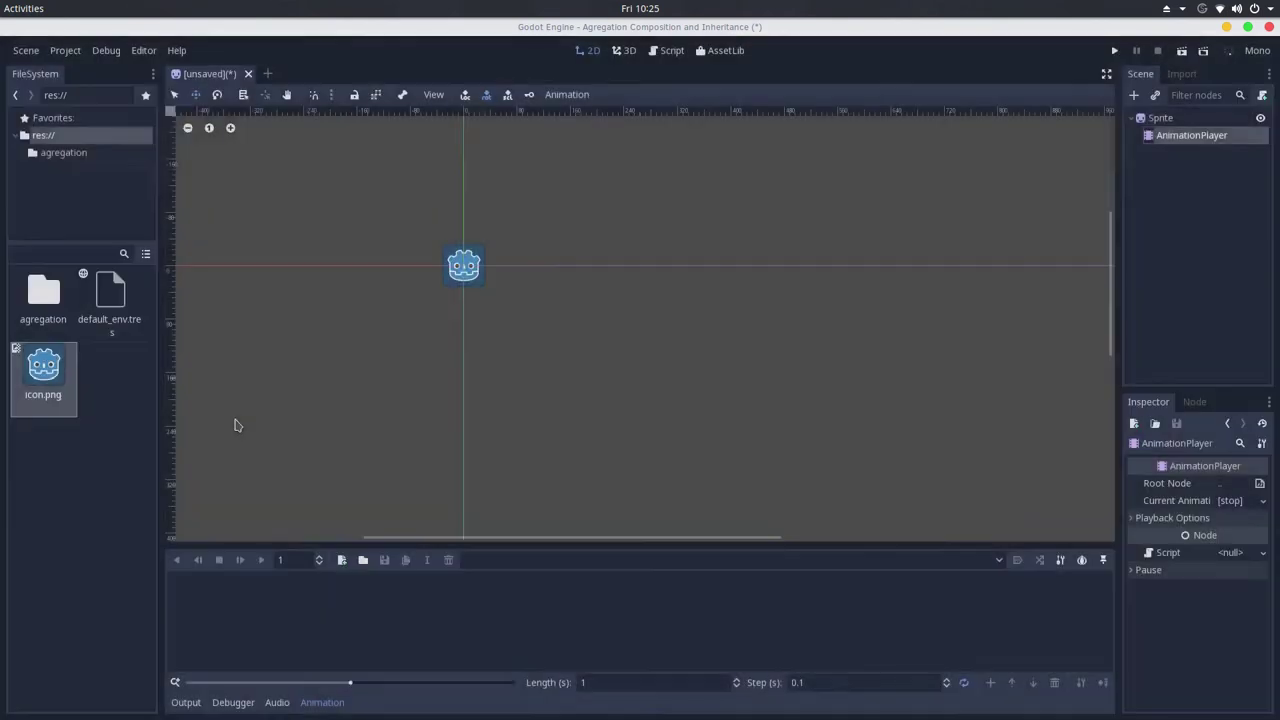
# - Create an animation named Spin and save it as the resource file Spin.tres in the agregation folder
pyautogui.click(341, 561)
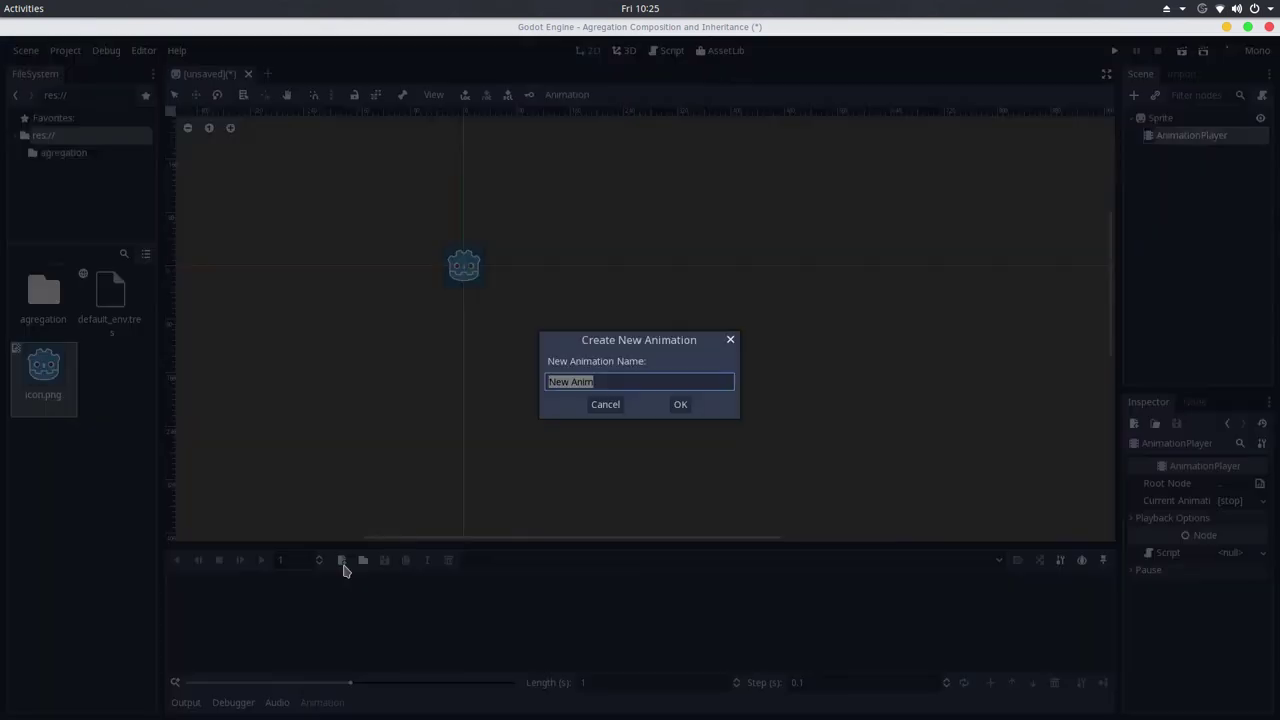
pyautogui.write('Spin')
pyautogui.press('Return')
pyautogui.click(384, 561)
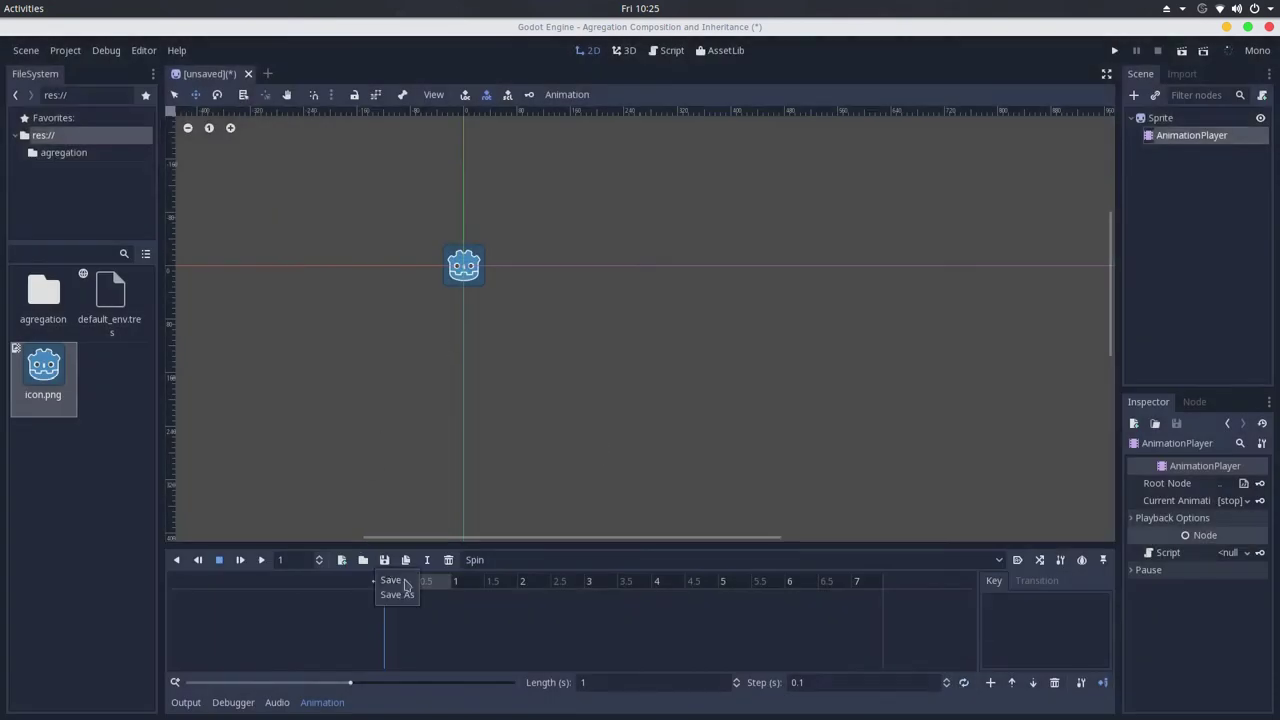
pyautogui.click(409, 596)
pyautogui.click(810, 623)
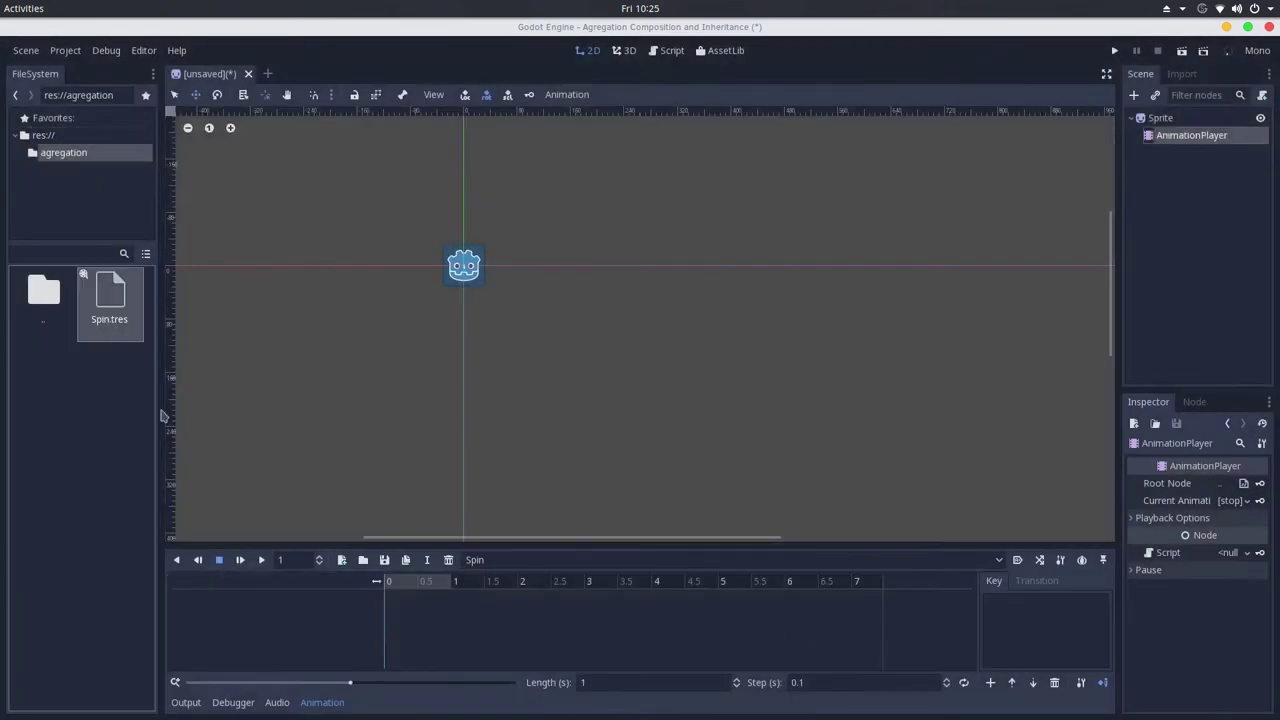
# - Search the class reference for "anima" and compare where AnimationPlayer and Animation sit under Node and Resource
pyautogui.click(176, 50)
pyautogui.click(185, 68)
pyautogui.write('anima')
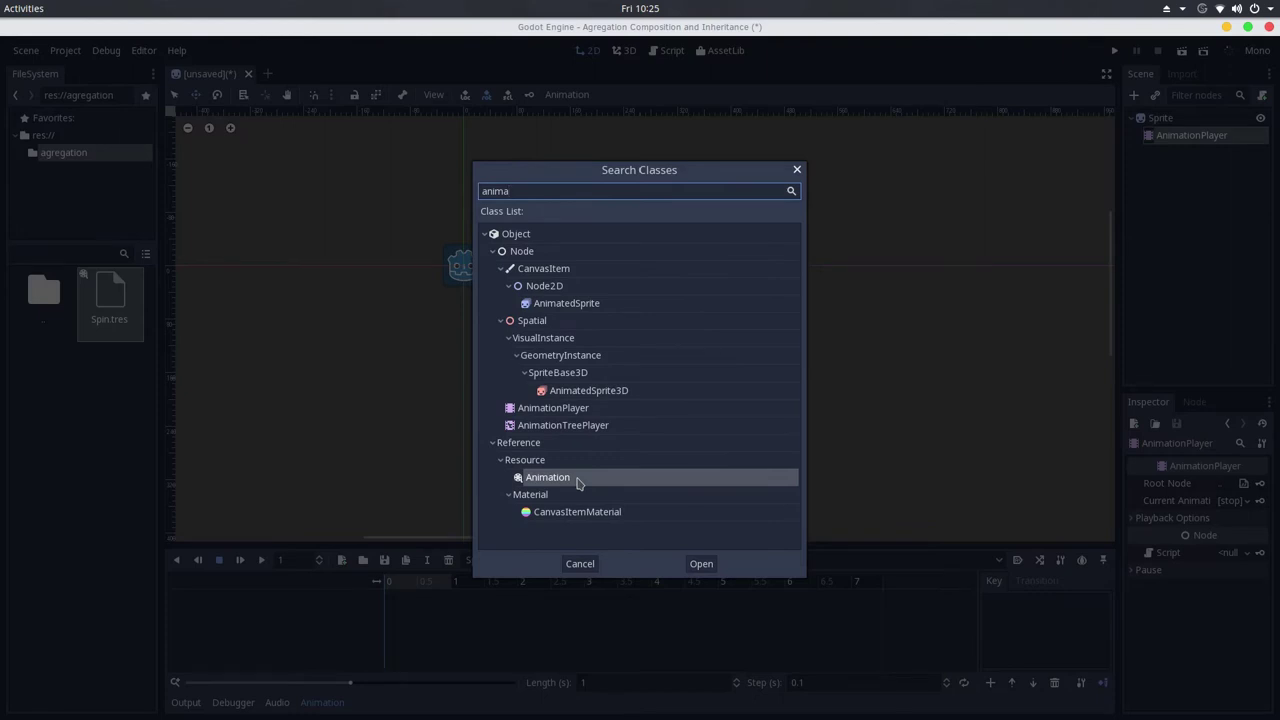
pyautogui.click(577, 481)
pyautogui.click(550, 461)
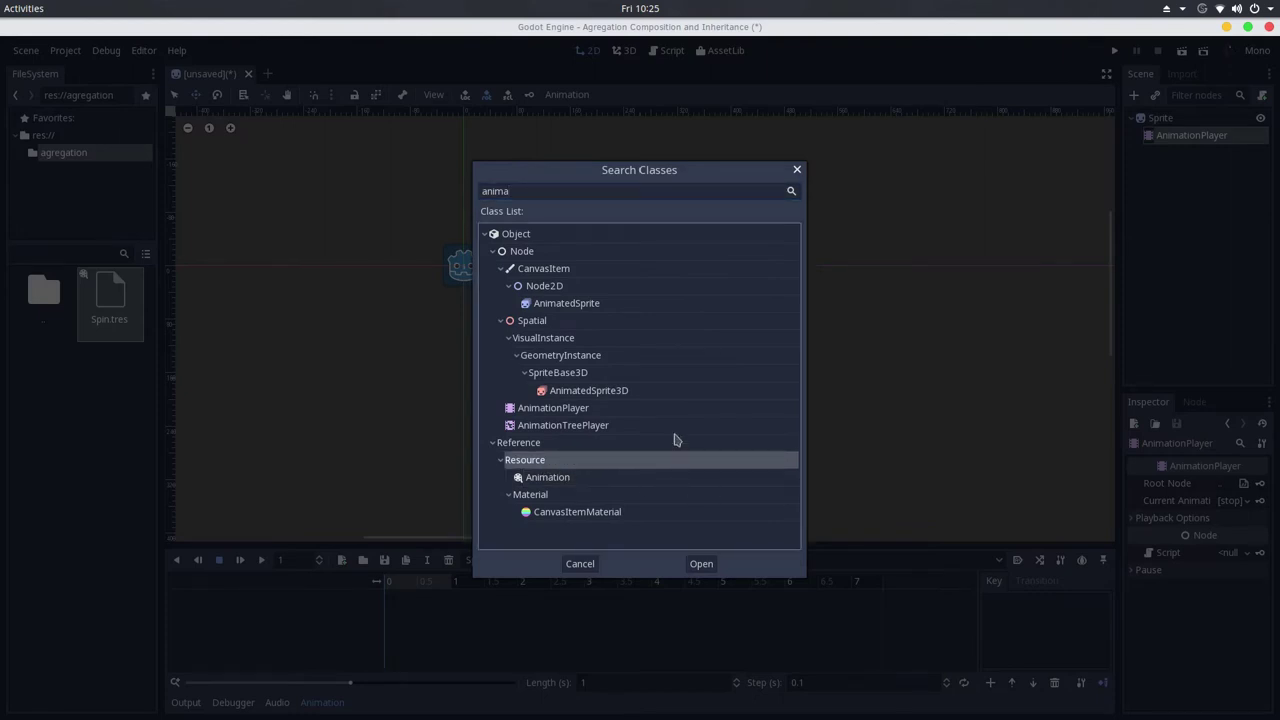
pyautogui.click(622, 412)
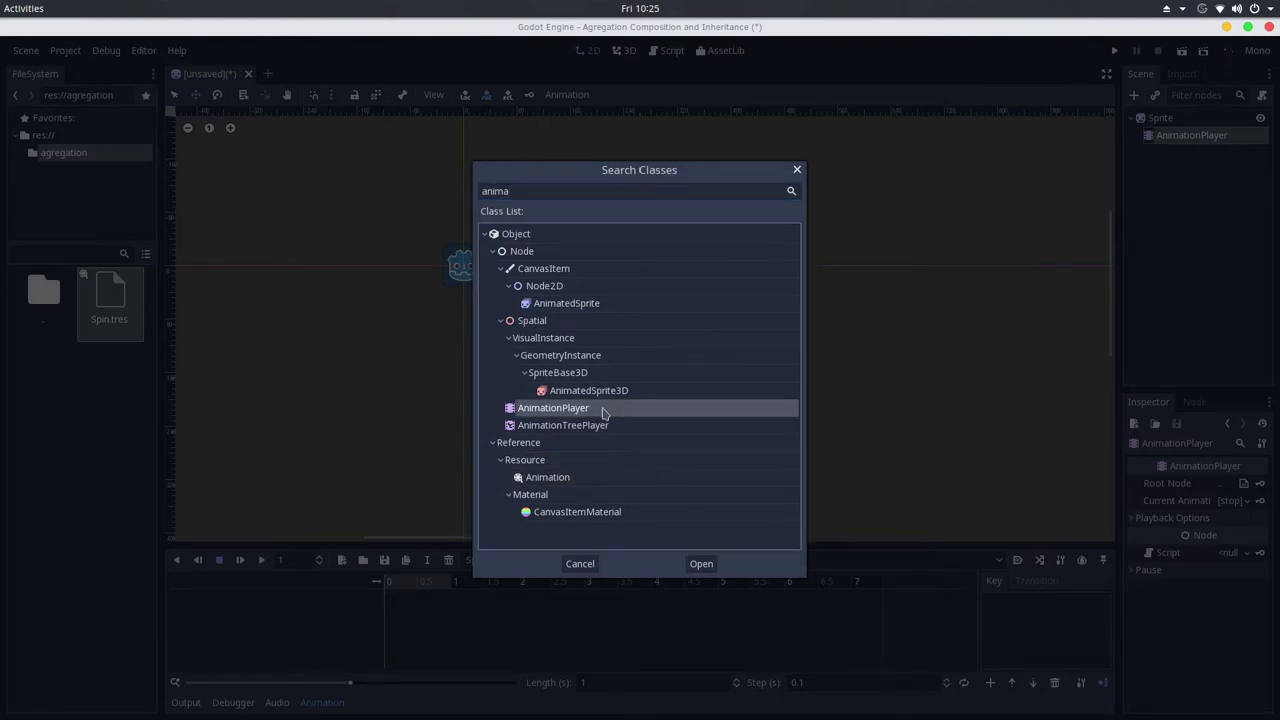
pyautogui.click(500, 268)
pyautogui.click(501, 286)
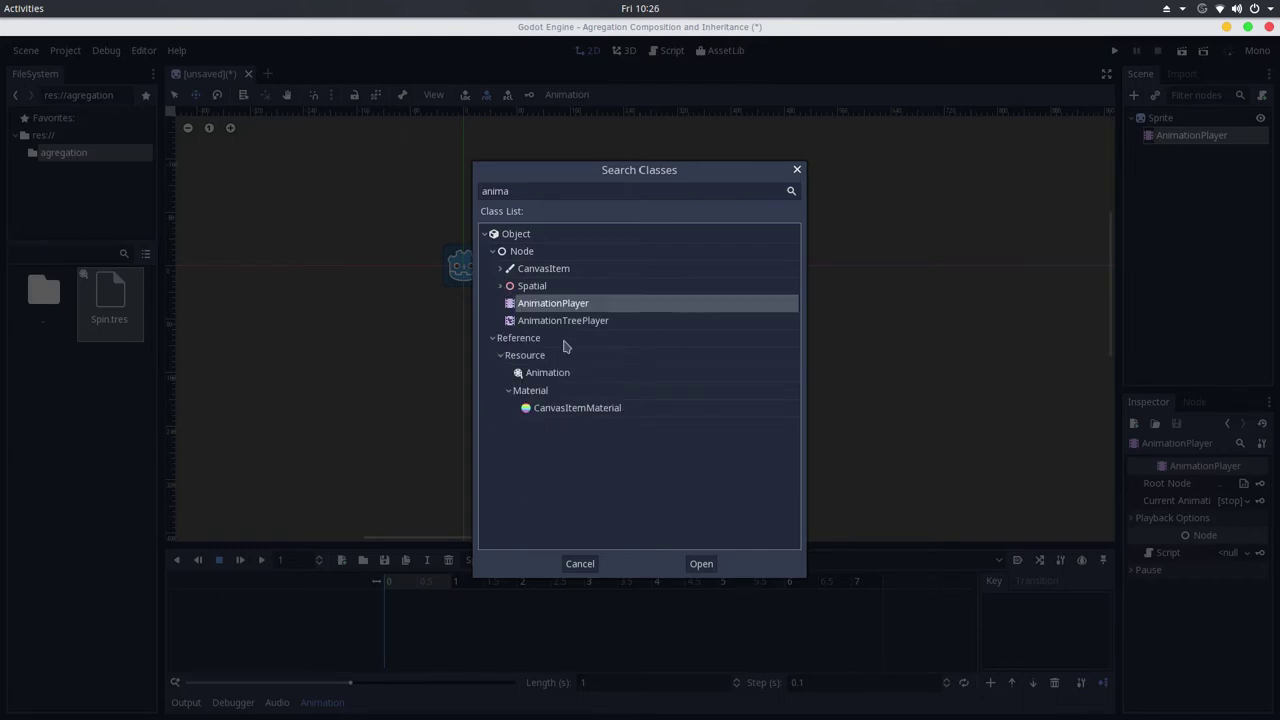
pyautogui.click(578, 373)
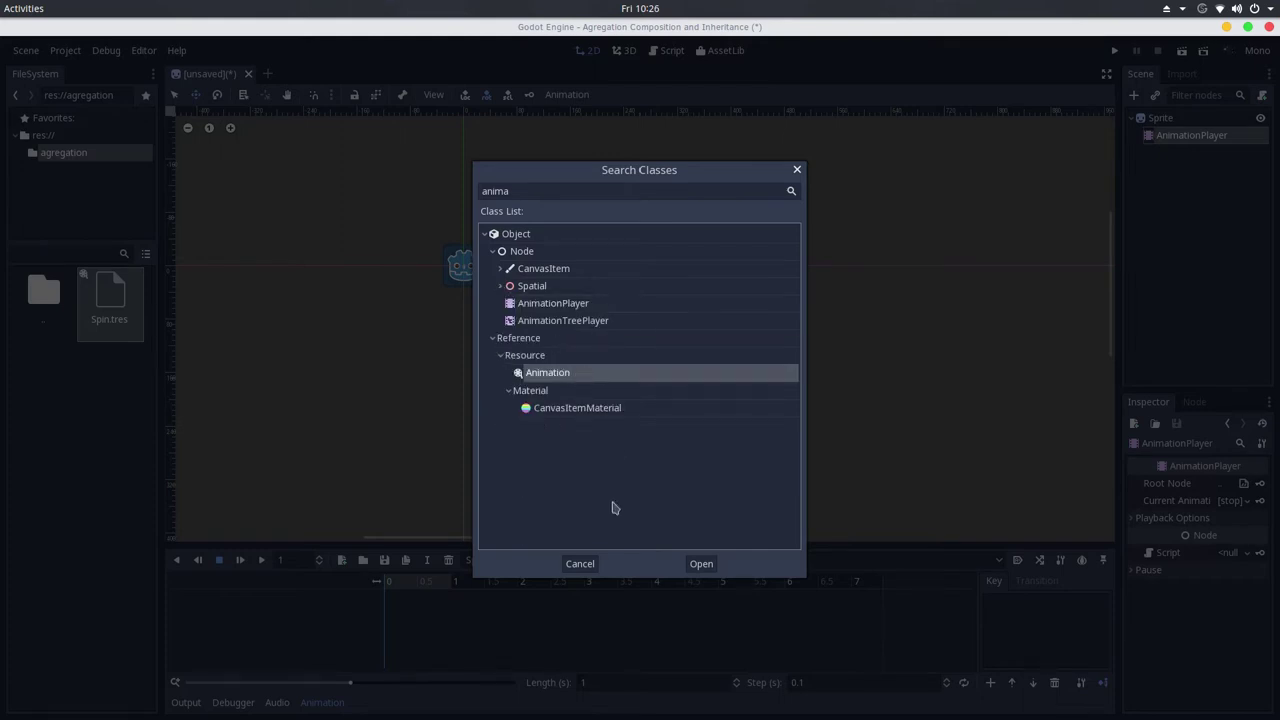
pyautogui.click(580, 563)
# - Select the AnimationPlayer node and save the Sprite scene
pyautogui.click(990, 562)
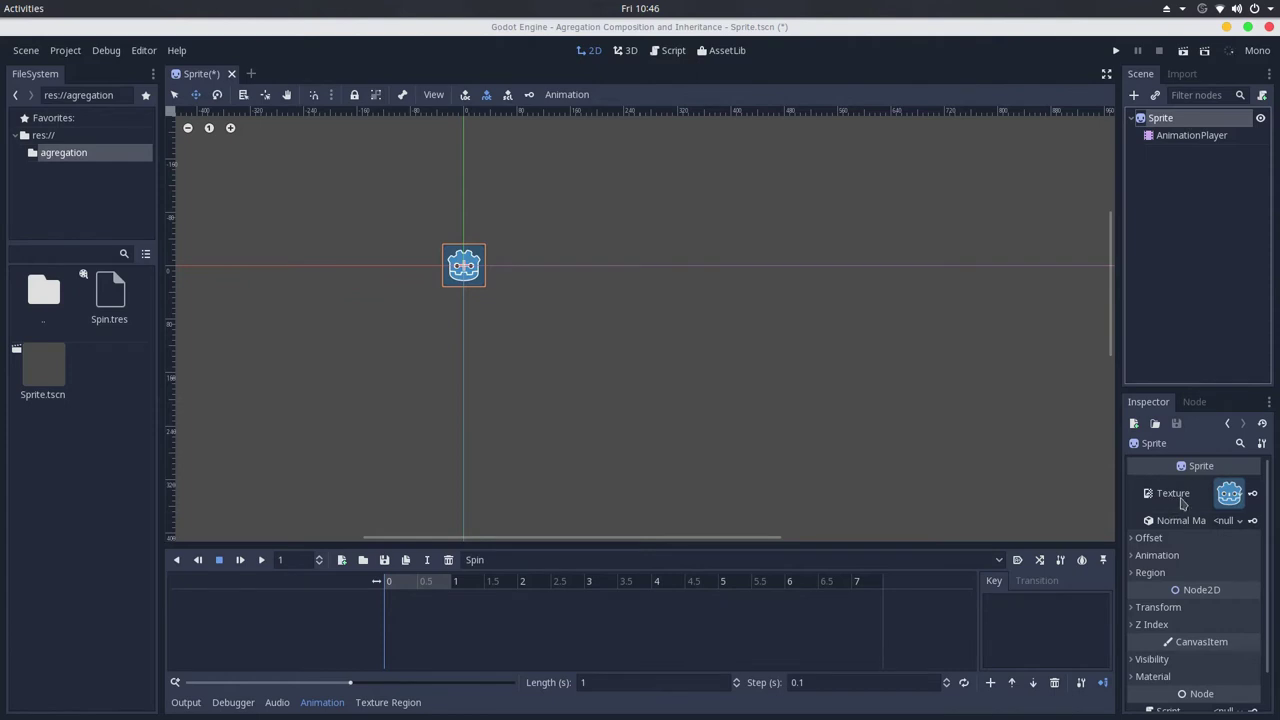
pyautogui.click(1186, 136)
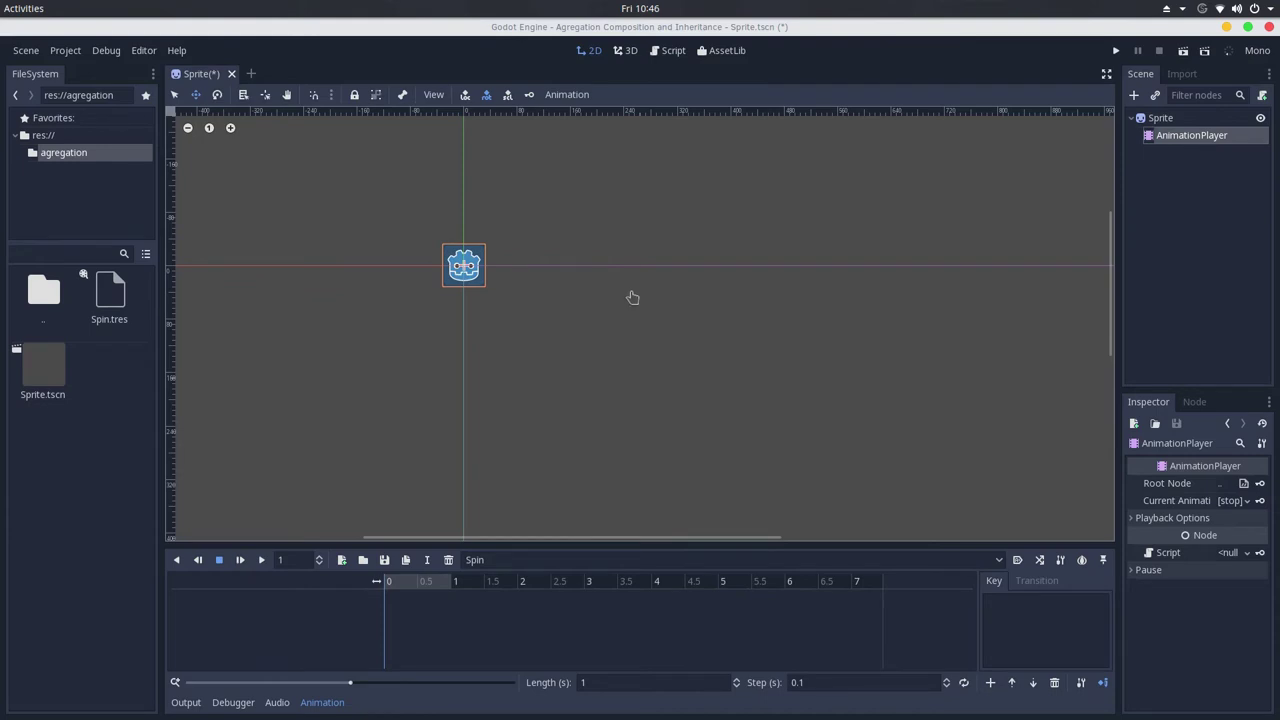
pyautogui.hotkey('ctrl', 's')
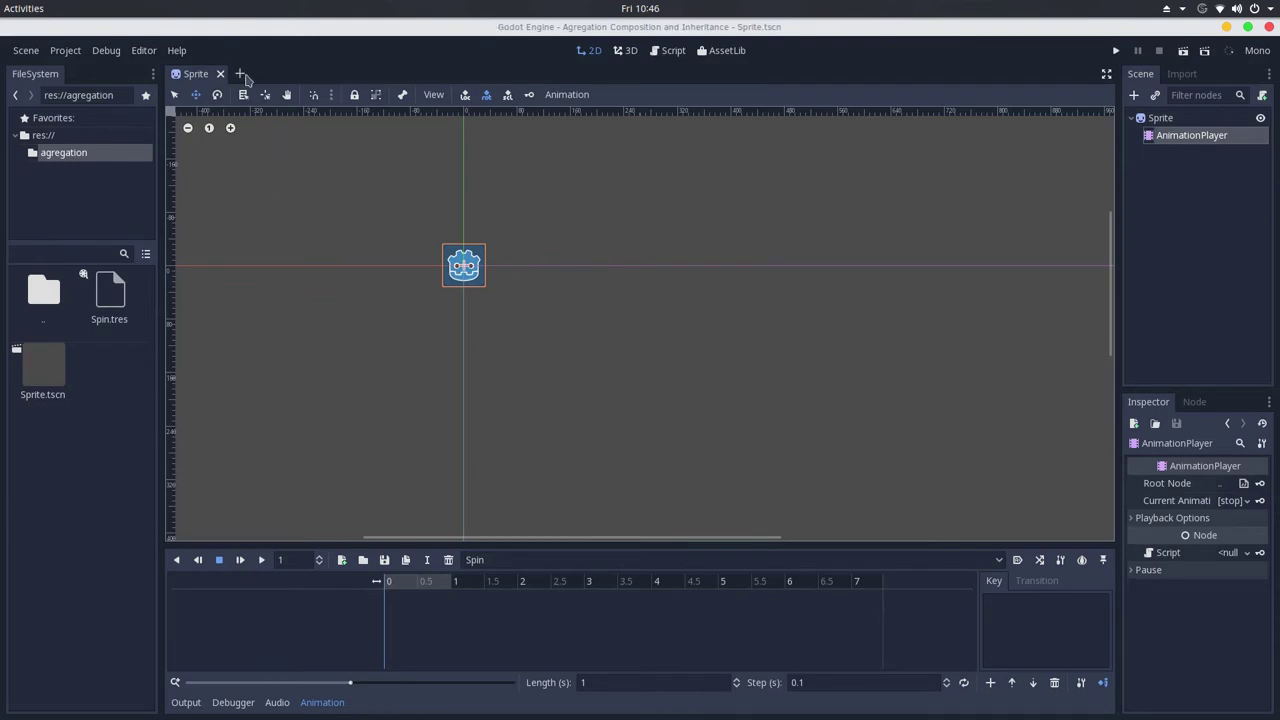
# - Start a new scene with a plain Node as its root
pyautogui.click(241, 75)
pyautogui.hotkey('ctrl', 'a')
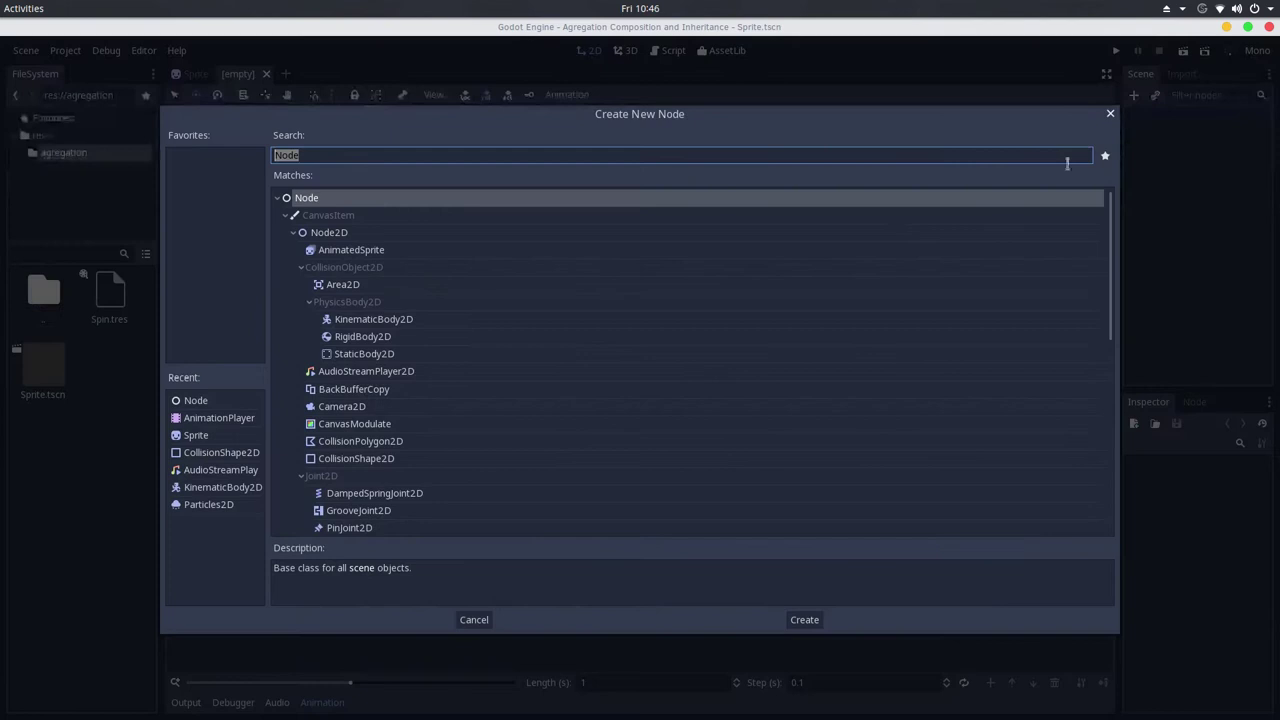
pyautogui.doubleClick(338, 199)
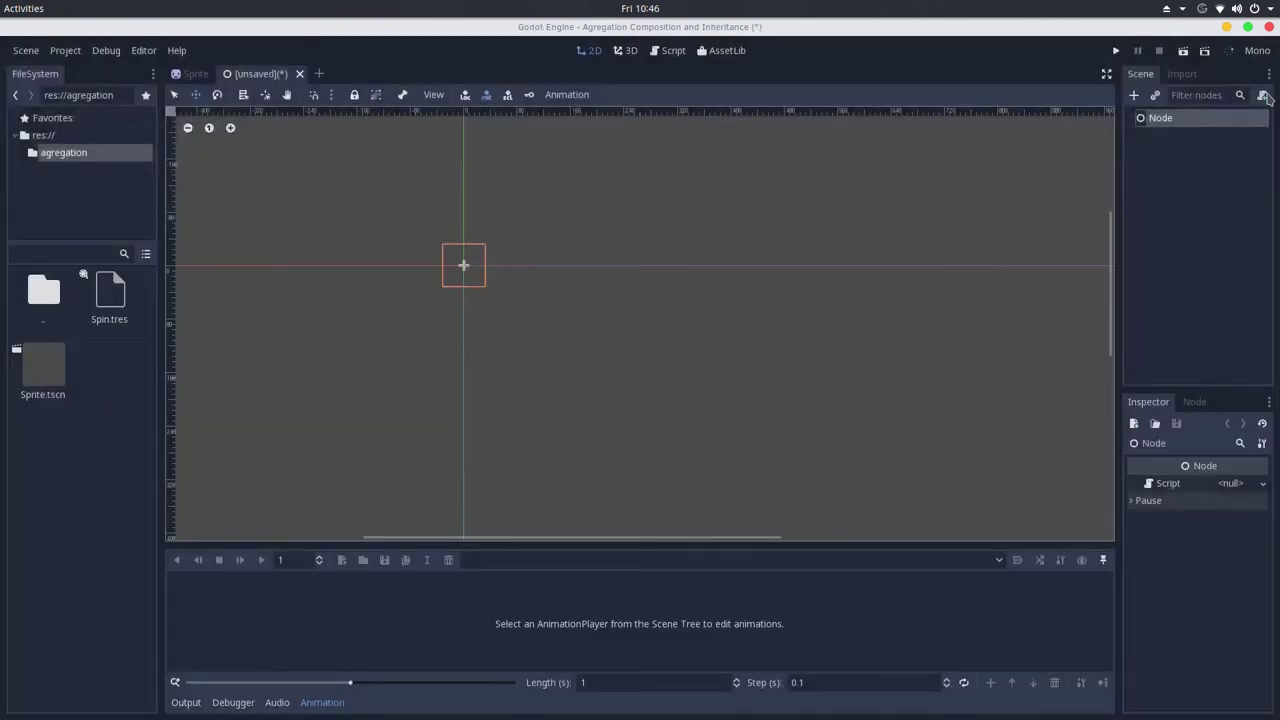
# - Attach a new GDScript file named test.gd to the root Node, using the default template
pyautogui.click(1262, 95)
pyautogui.click(637, 391)
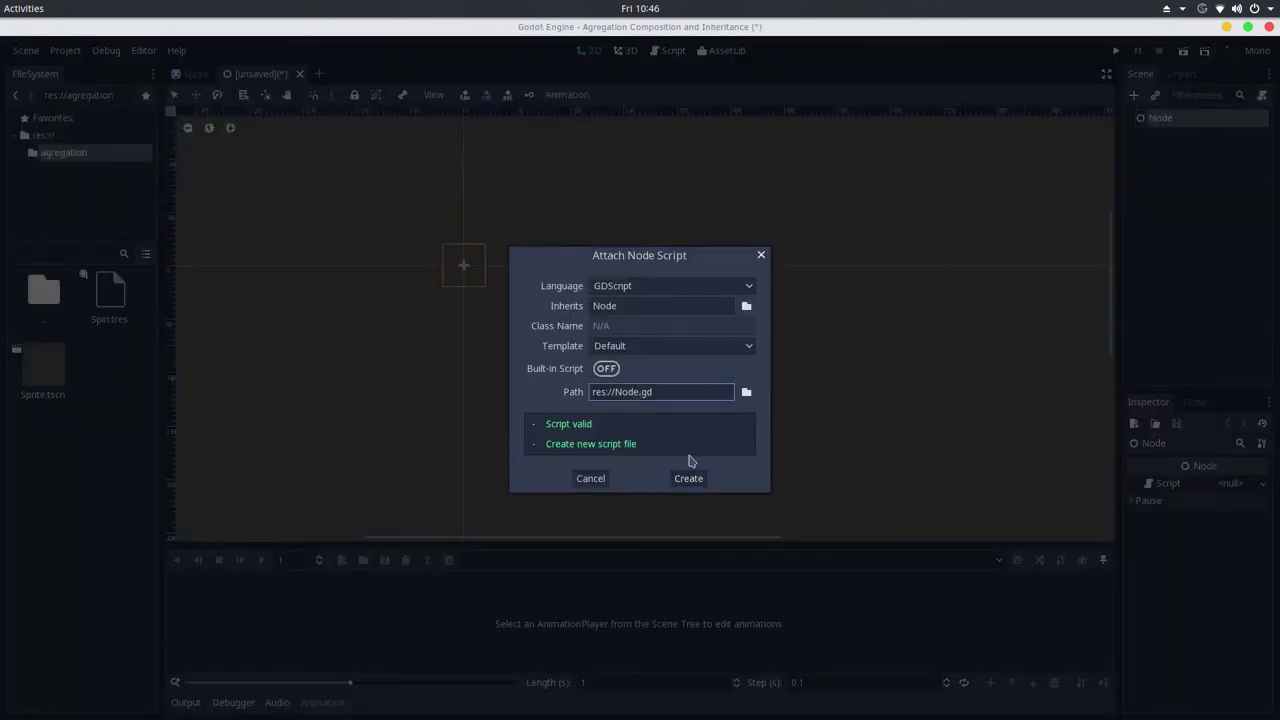
pyautogui.press('BackSpace')
pyautogui.press('BackSpace')
pyautogui.press('BackSpace')
pyautogui.press('BackSpace')
pyautogui.write('test')
pyautogui.click(688, 478)
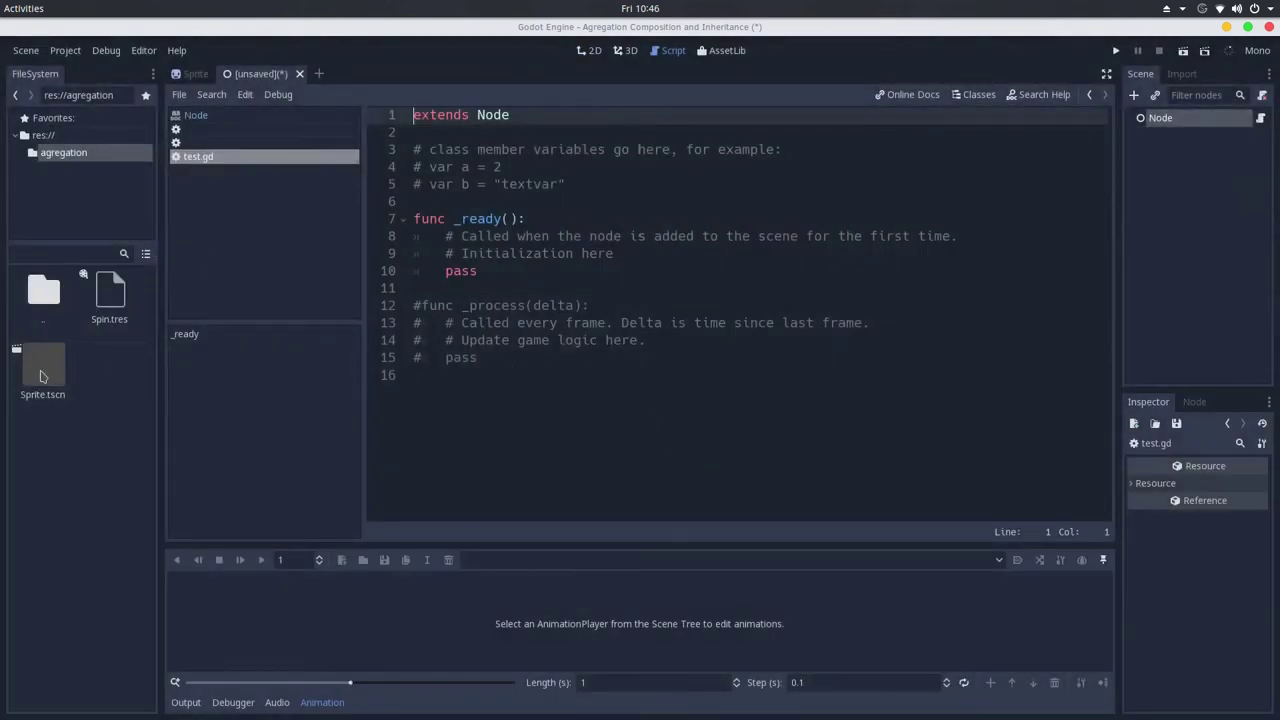
# - Instance Sprite.tscn as a child of the root Node and delete the template code below the _ready() line in test.gd
pyautogui.moveTo(41, 376); pyautogui.dragTo(1165, 118)
pyautogui.moveTo(703, 374); pyautogui.dragTo(445, 236)
pyautogui.press('BackSpace')
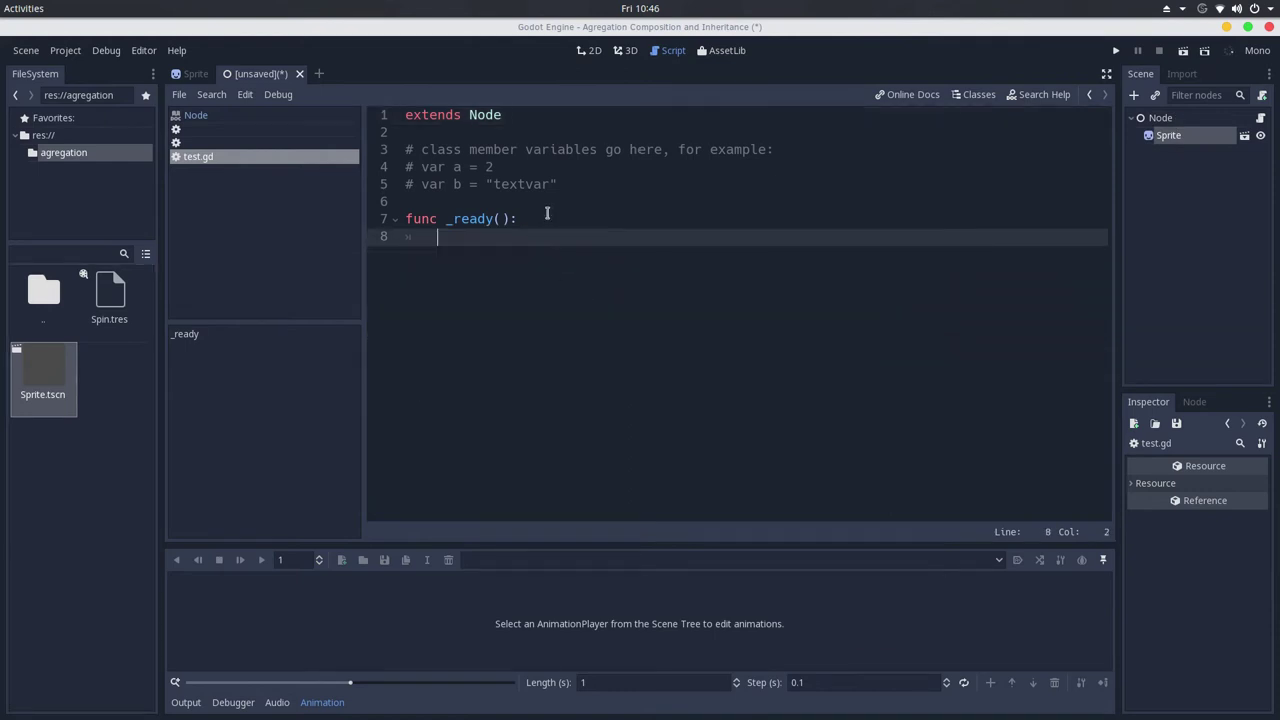
# - Declare a variable named texture above _ready() in test.gd and assign $Sprite.texture to it inside _ready()
pyautogui.click(543, 203)
pyautogui.press('Return')
pyautogui.write('var')
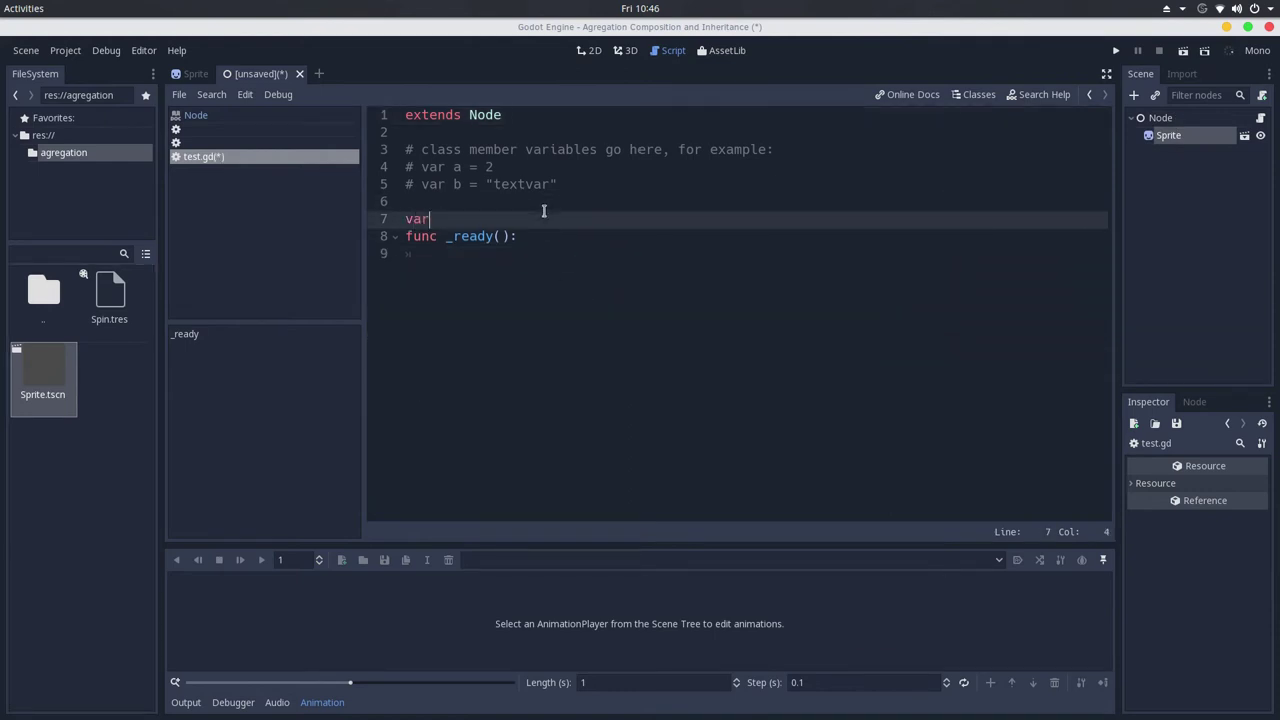
pyautogui.write(' texture')
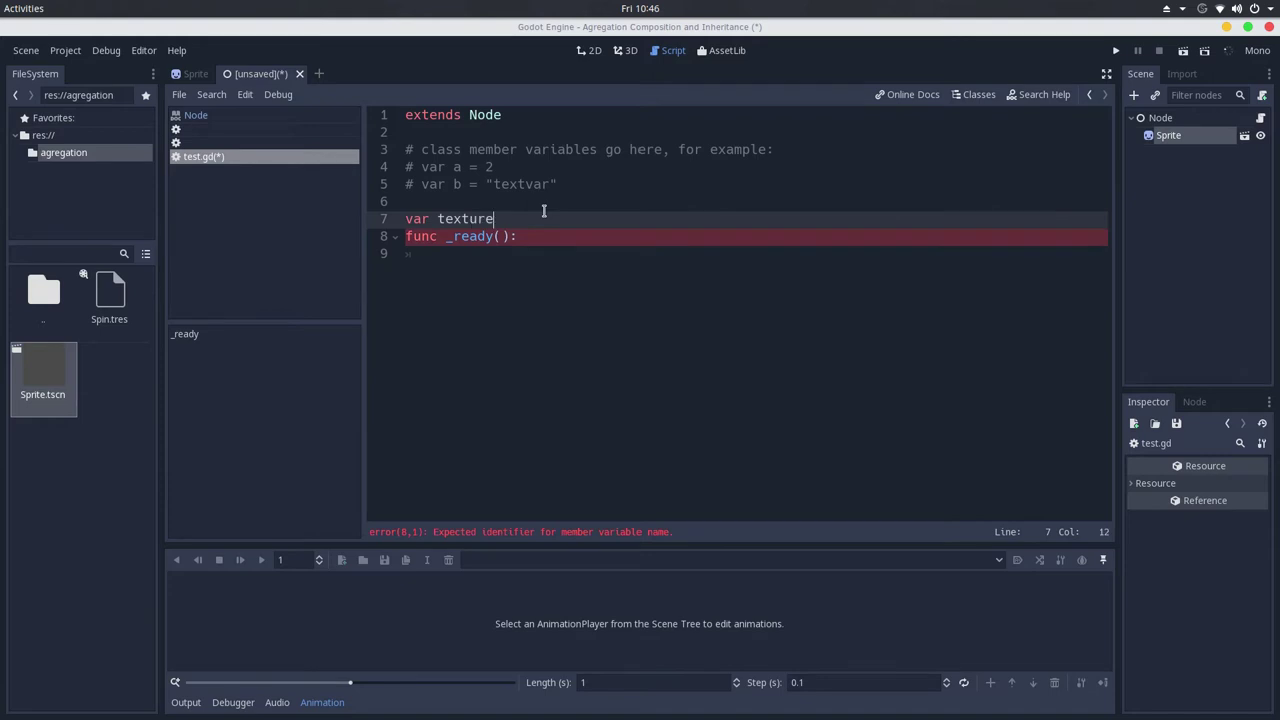
pyautogui.press('Down')
pyautogui.press('Down')
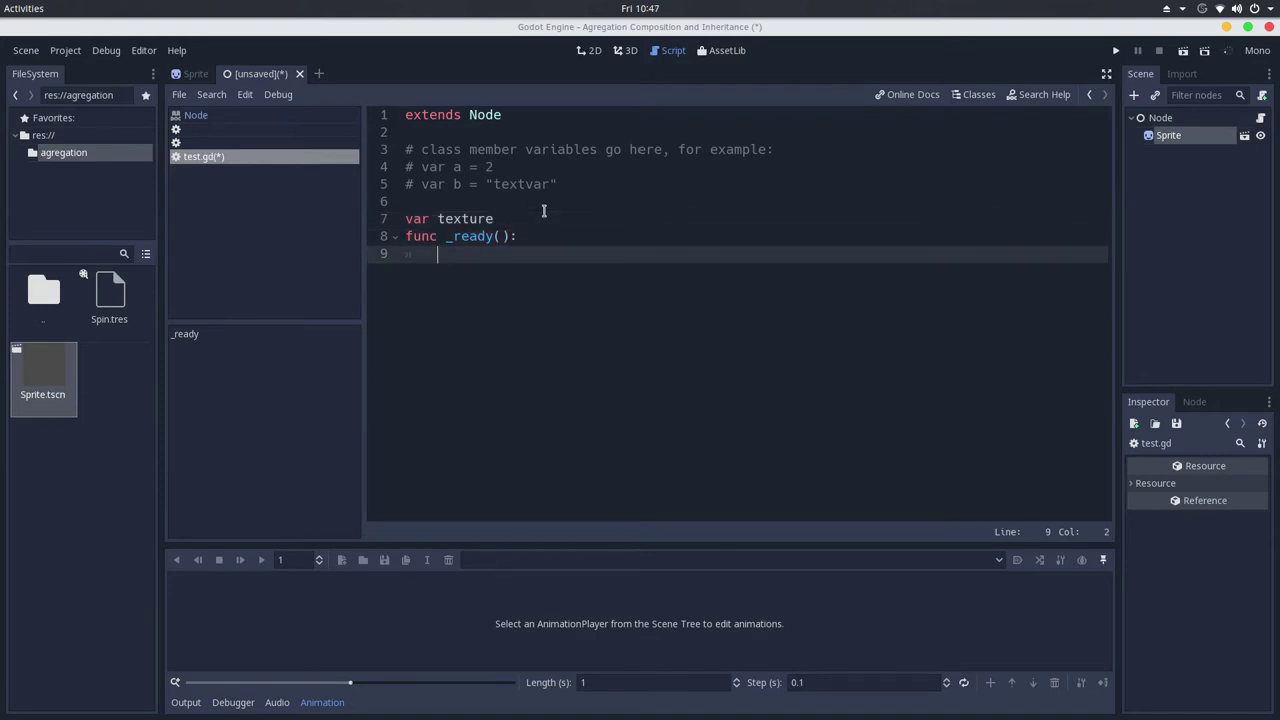
pyautogui.write('texture = $Sprite.texture')
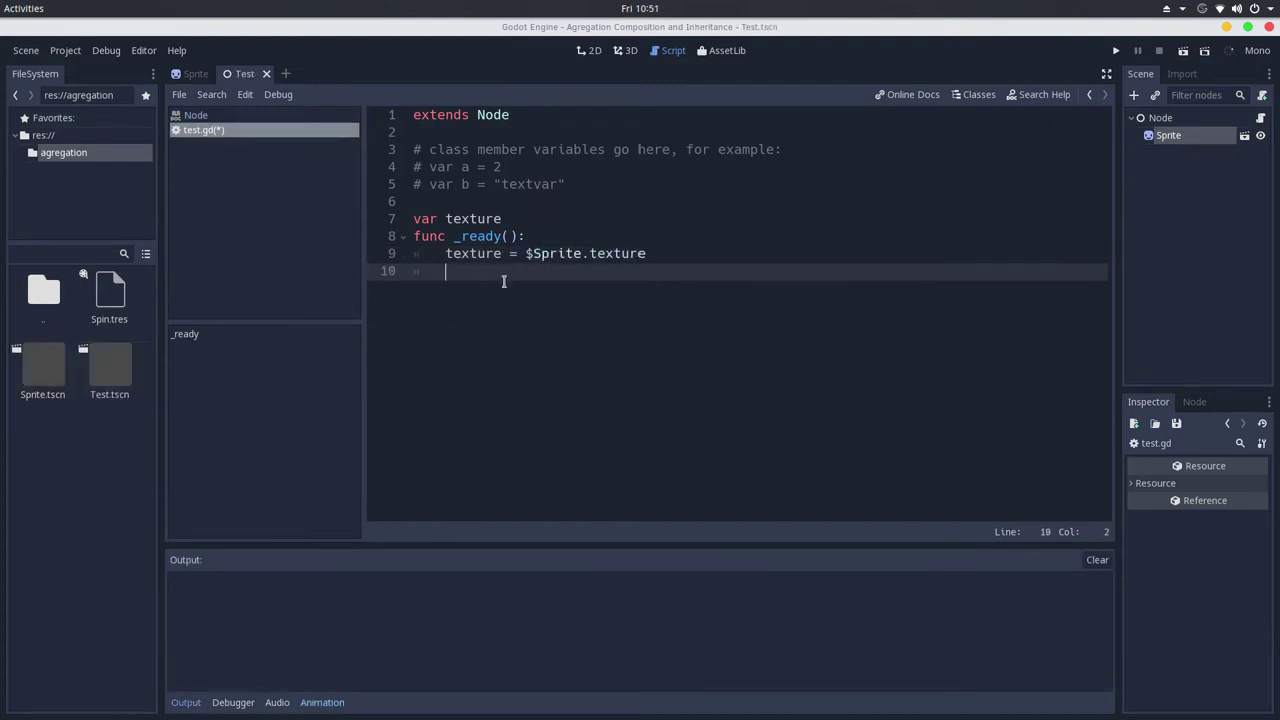
# - Add a $Sprite.queue_free() call below the texture assignment in _ready()
pyautogui.write('$S')
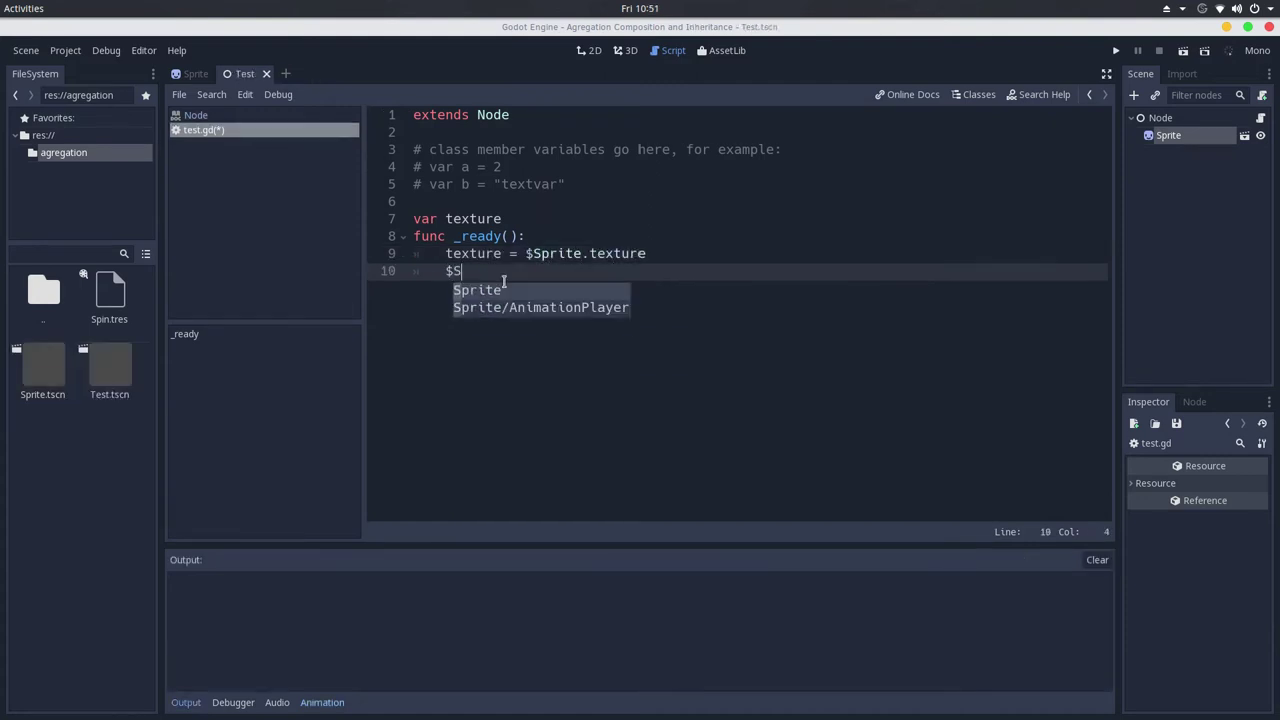
pyautogui.write('prite.que')
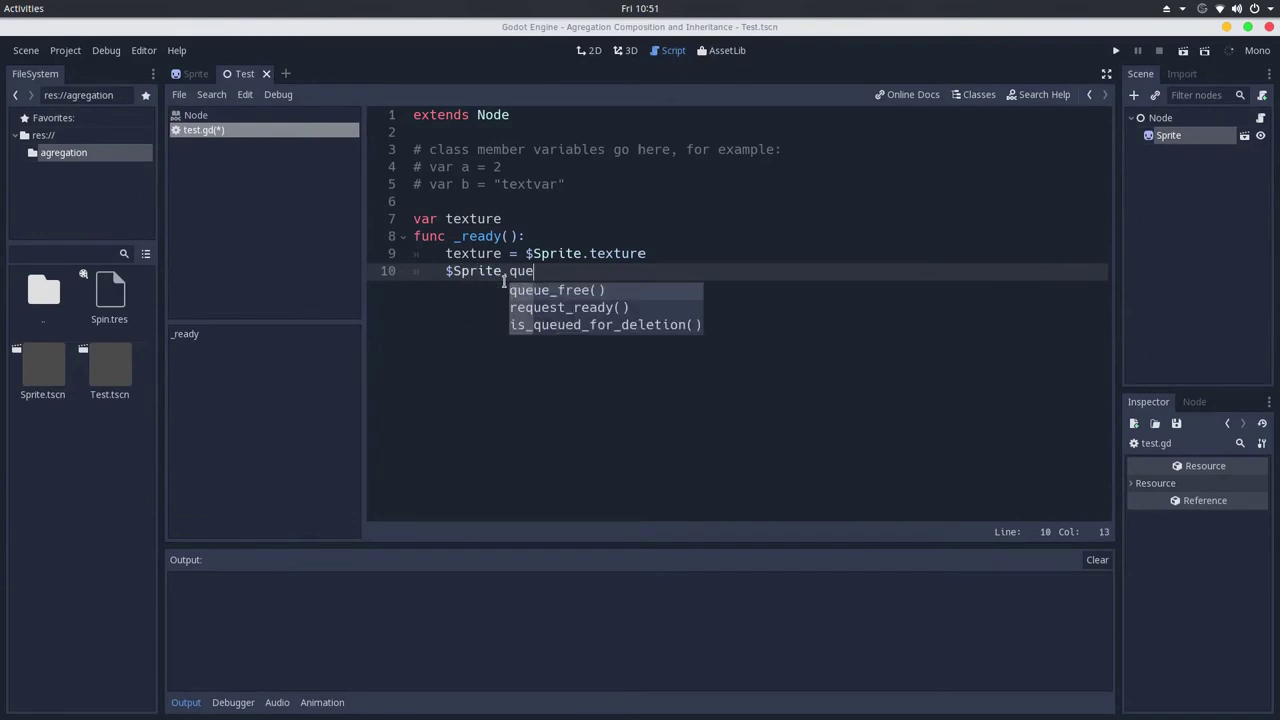
pyautogui.press('Return')
# - Add a _process(delta) function below _ready() that calls print(texture)
pyautogui.press('Return')
pyautogui.press('Return')
pyautogui.press('BackSpace')
pyautogui.write('fu')
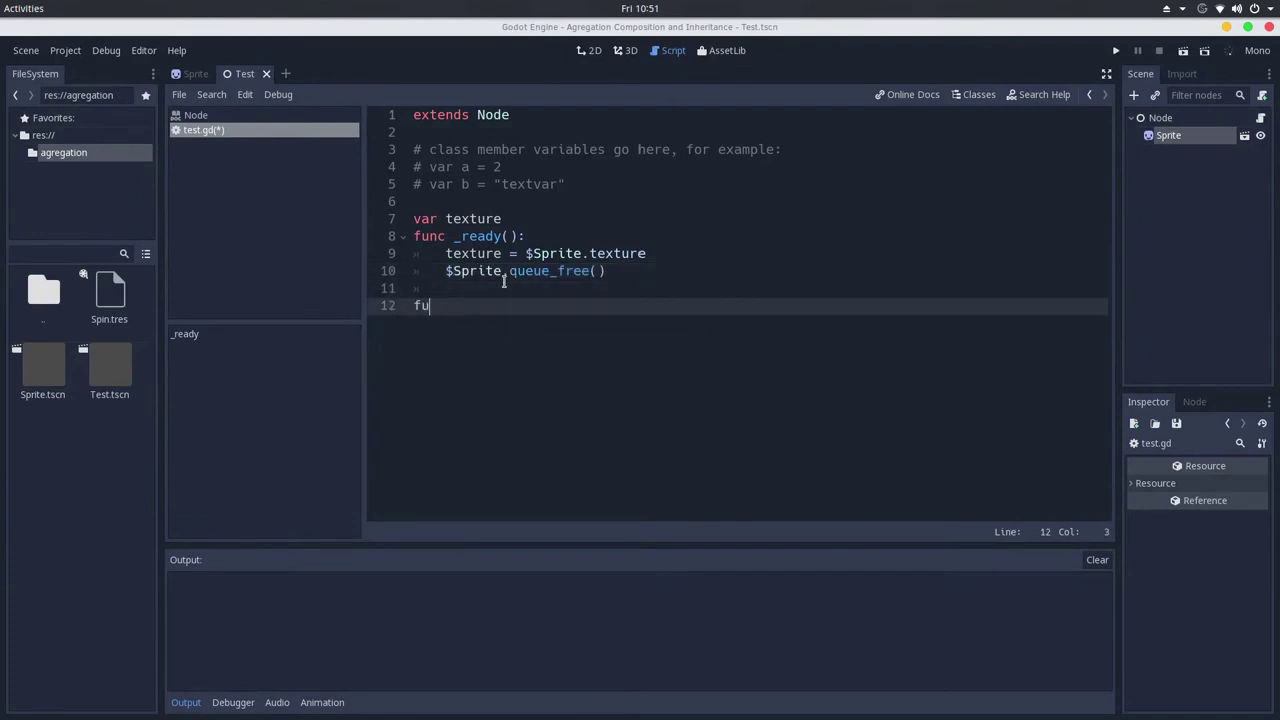
pyautogui.write('nc _pro')
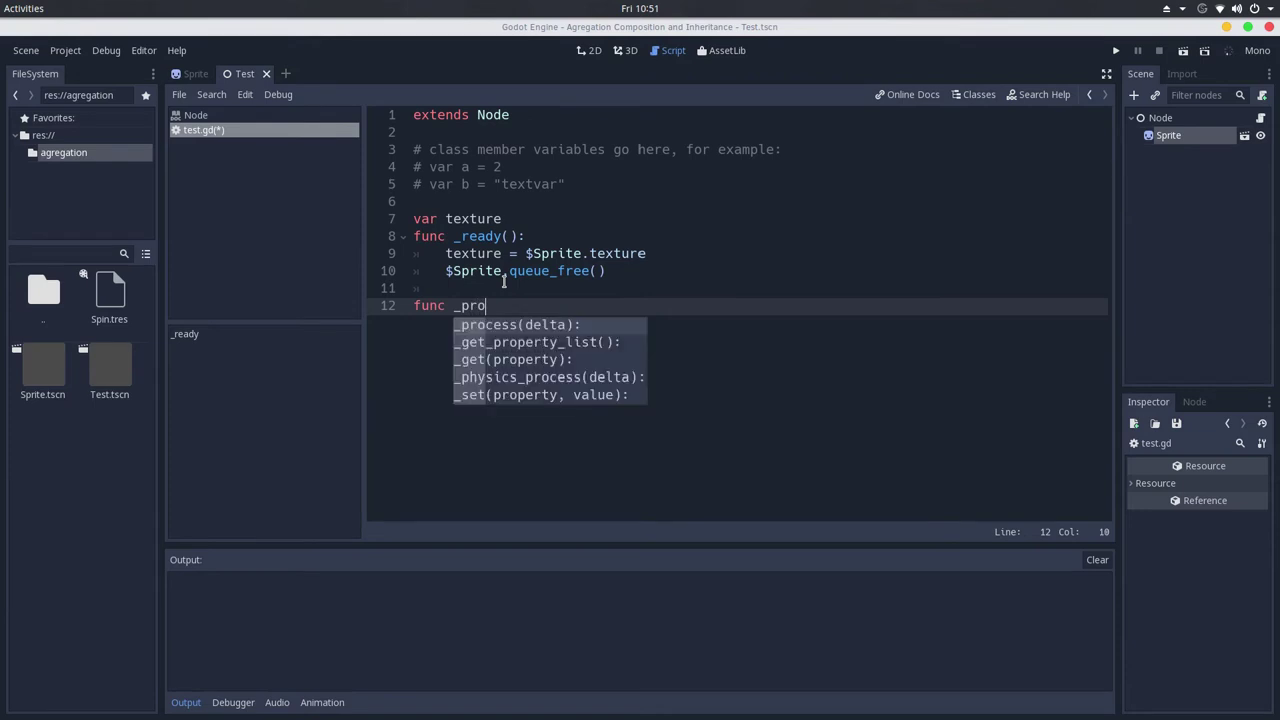
pyautogui.press('Return')
pyautogui.press('Return')
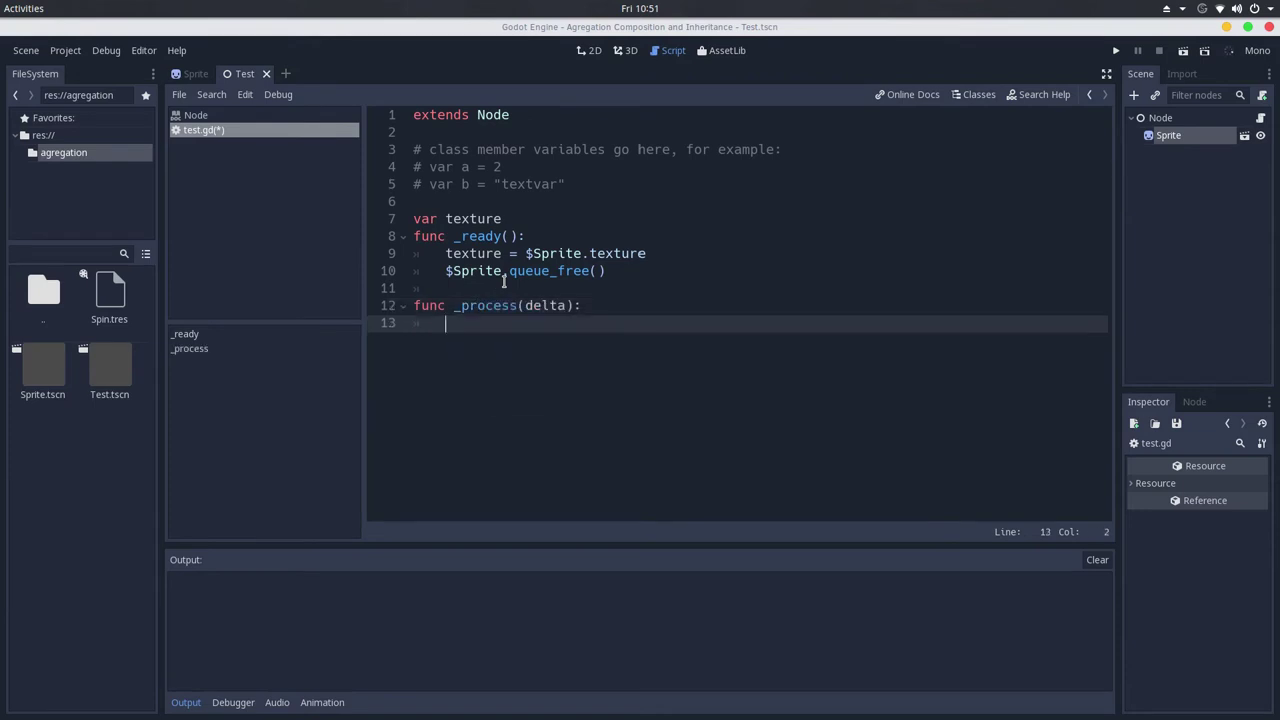
pyautogui.write('print(texture)')
# - Review the queue_free() call and the texture references in test.gd, and run the current scene
pyautogui.click(622, 272)
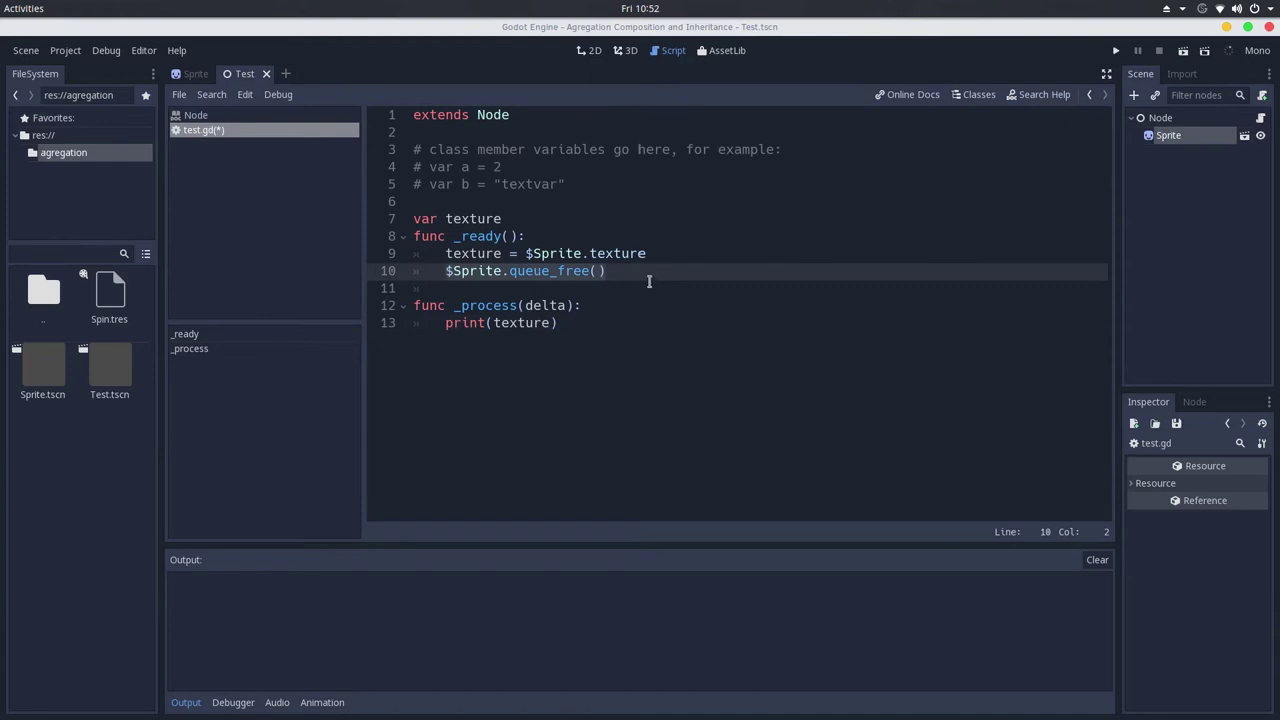
pyautogui.doubleClick(551, 254)
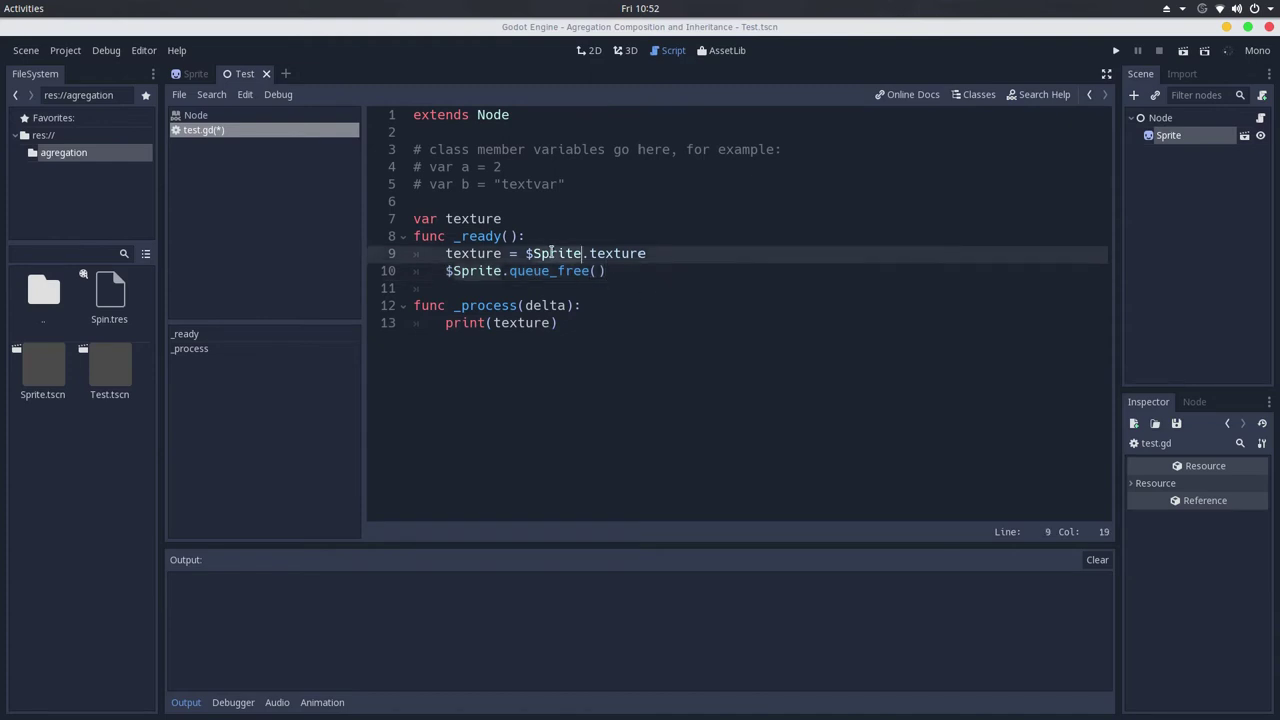
pyautogui.doubleClick(628, 254)
pyautogui.doubleClick(513, 323)
pyautogui.press('End')
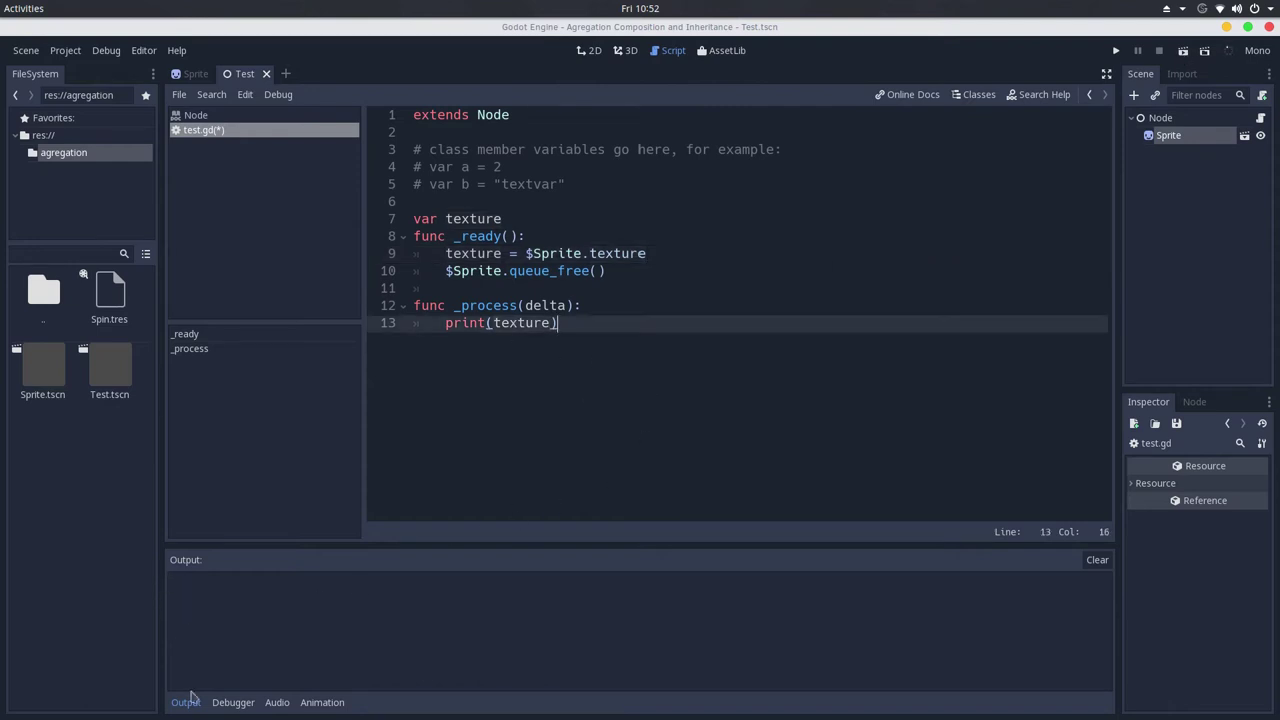
pyautogui.click(1186, 53)
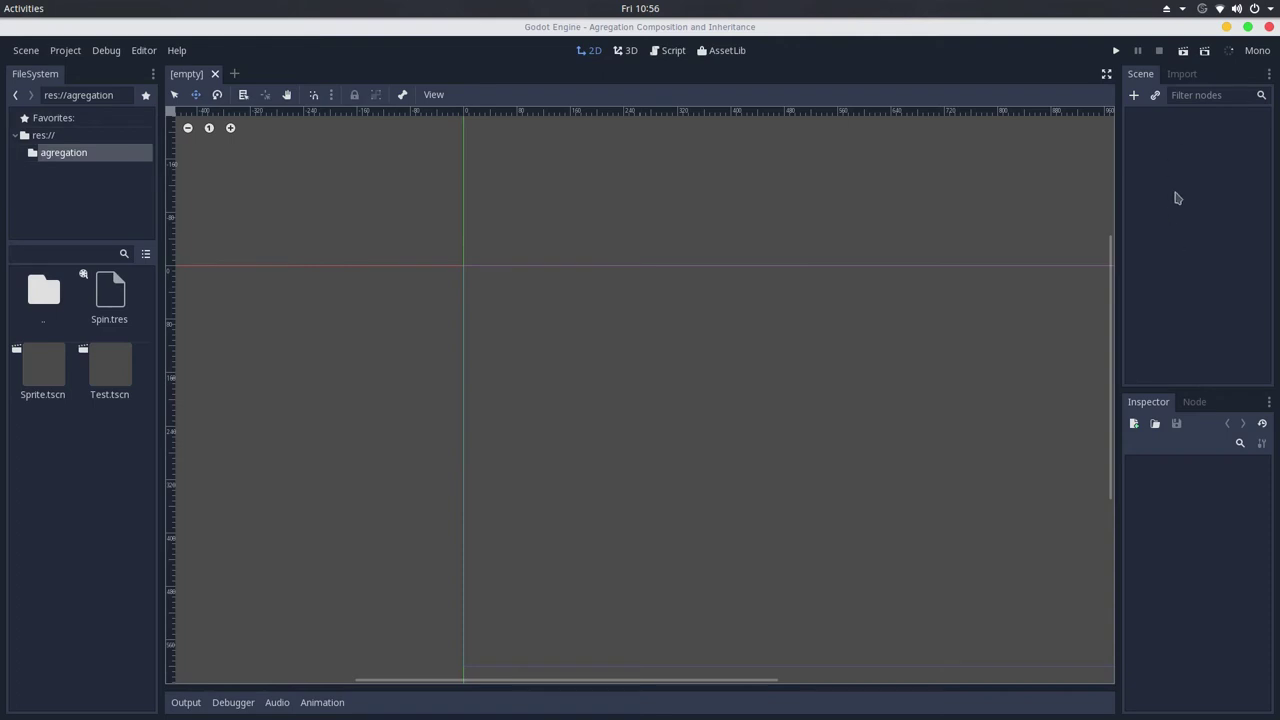
# - Create a Sprite as the root of the empty scene and add an AnimationPlayer as its child
pyautogui.click(1138, 97)
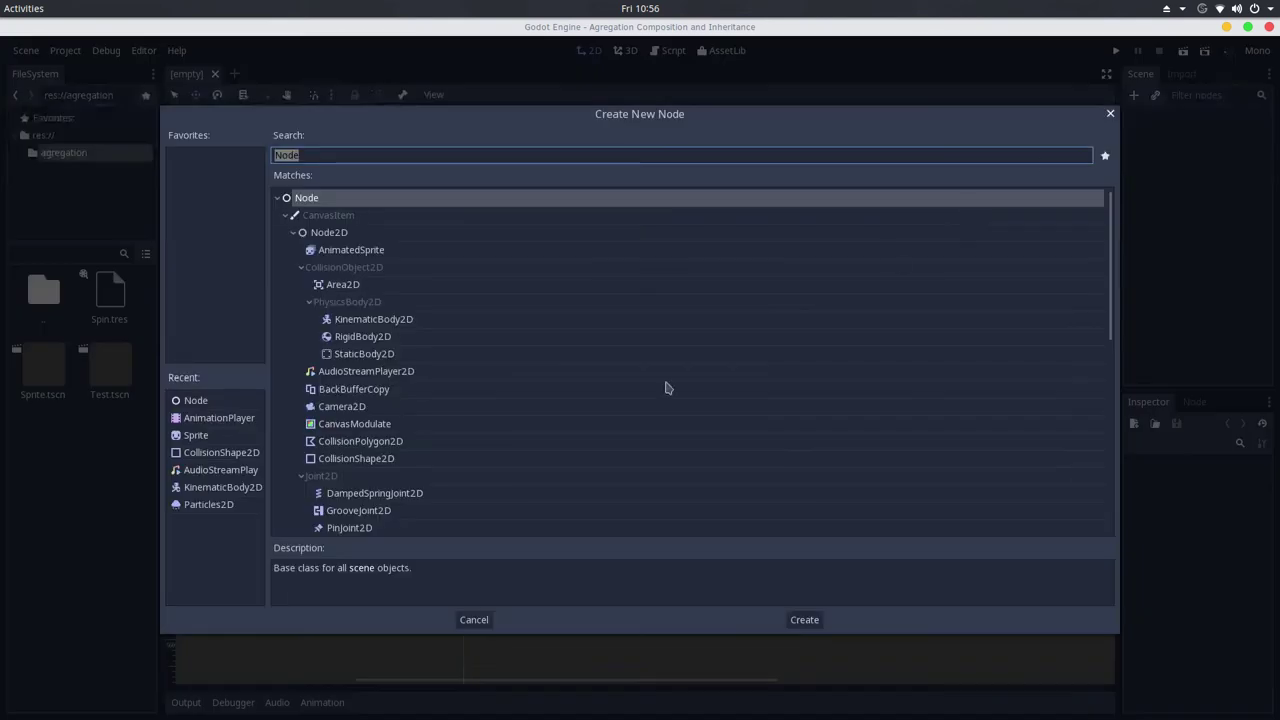
pyautogui.doubleClick(186, 437)
pyautogui.click(1140, 98)
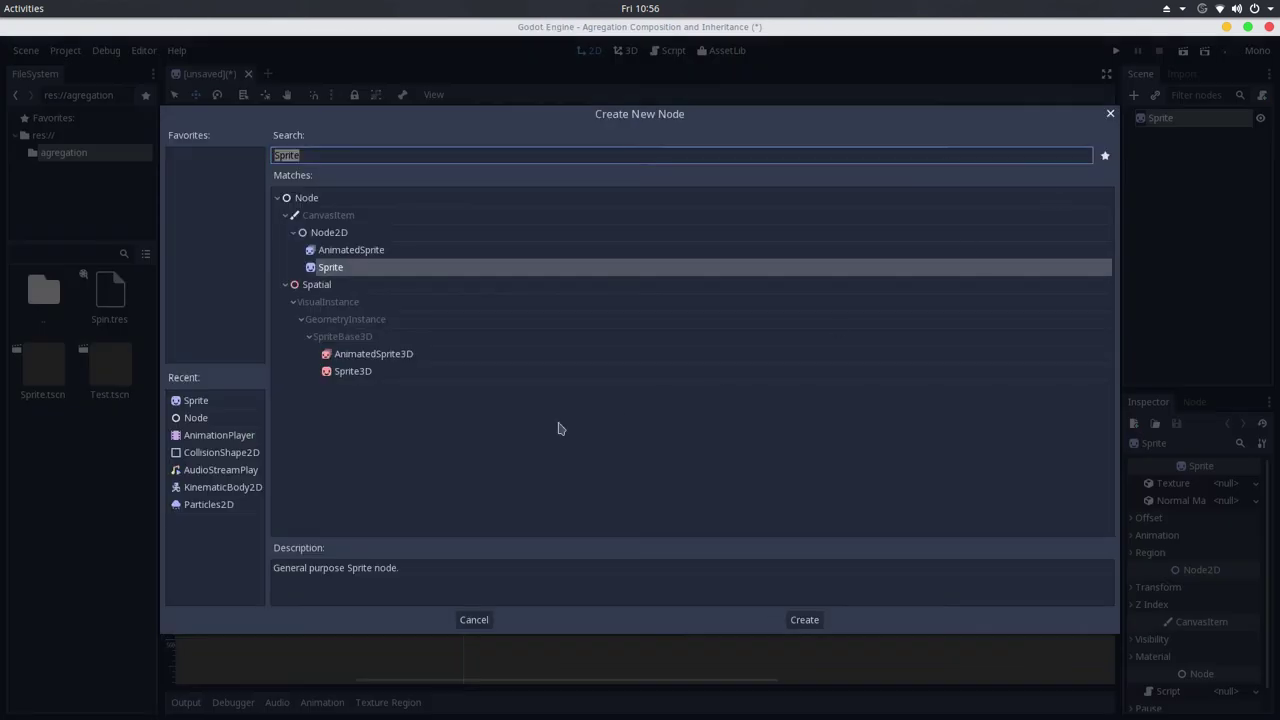
pyautogui.doubleClick(216, 436)
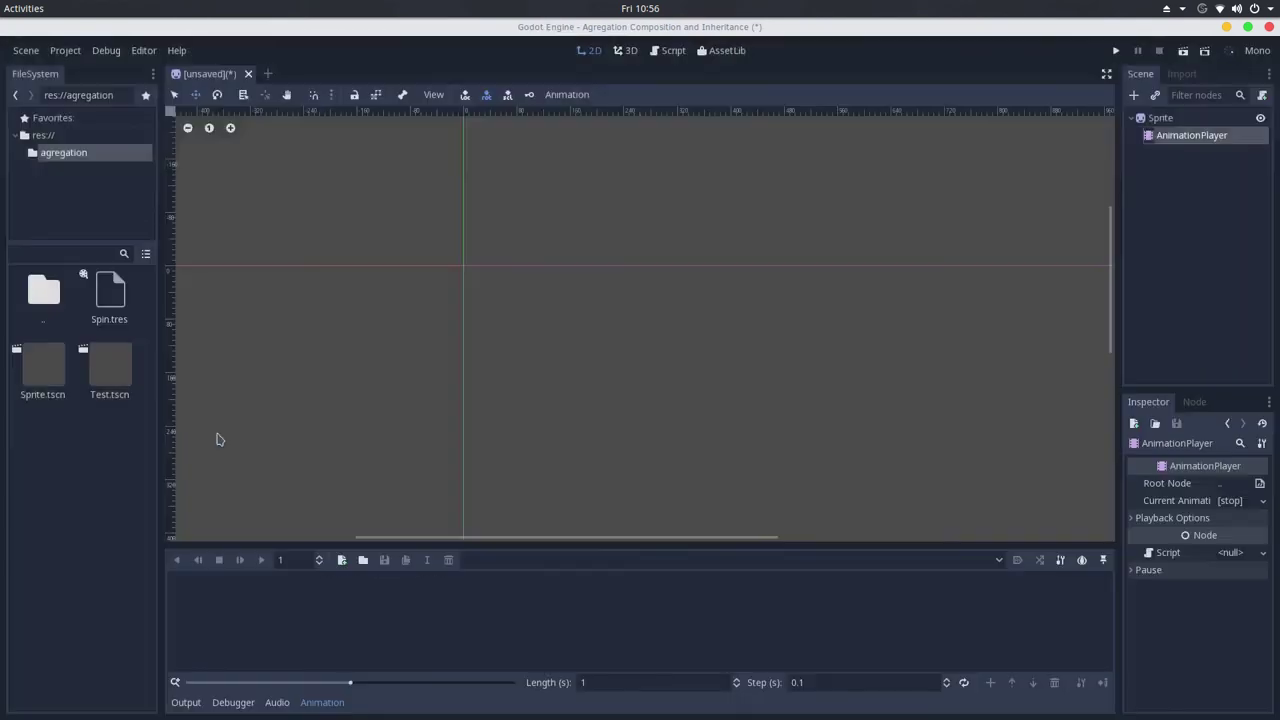
# - Save the scene as Sprite.tscn in res://agregation, overwriting the existing file
pyautogui.click(1162, 118)
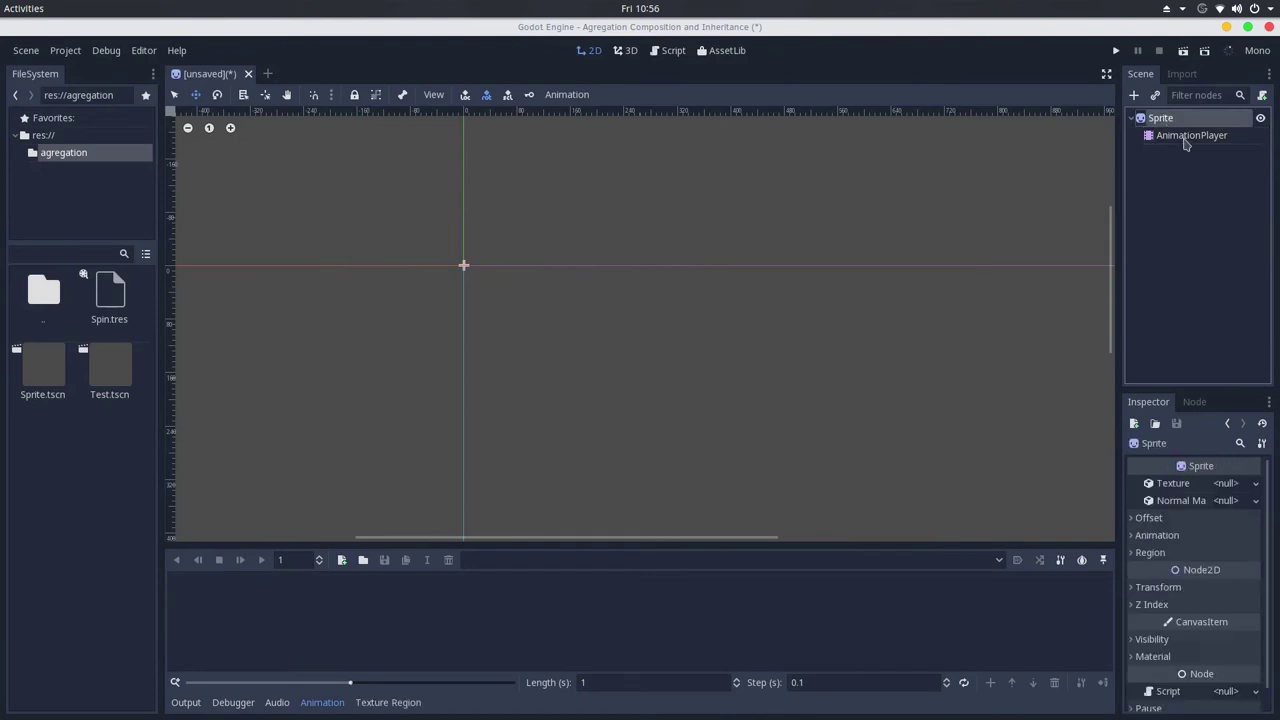
pyautogui.click(1186, 139)
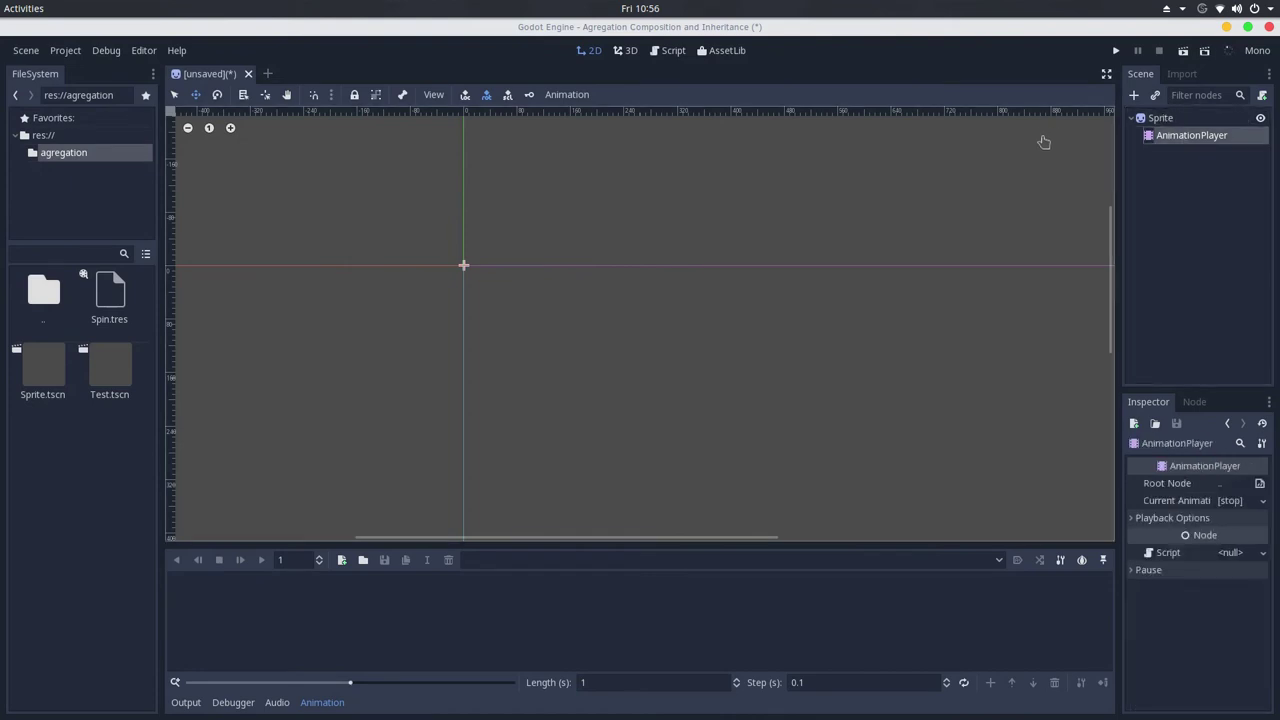
pyautogui.hotkey('ctrl', 's')
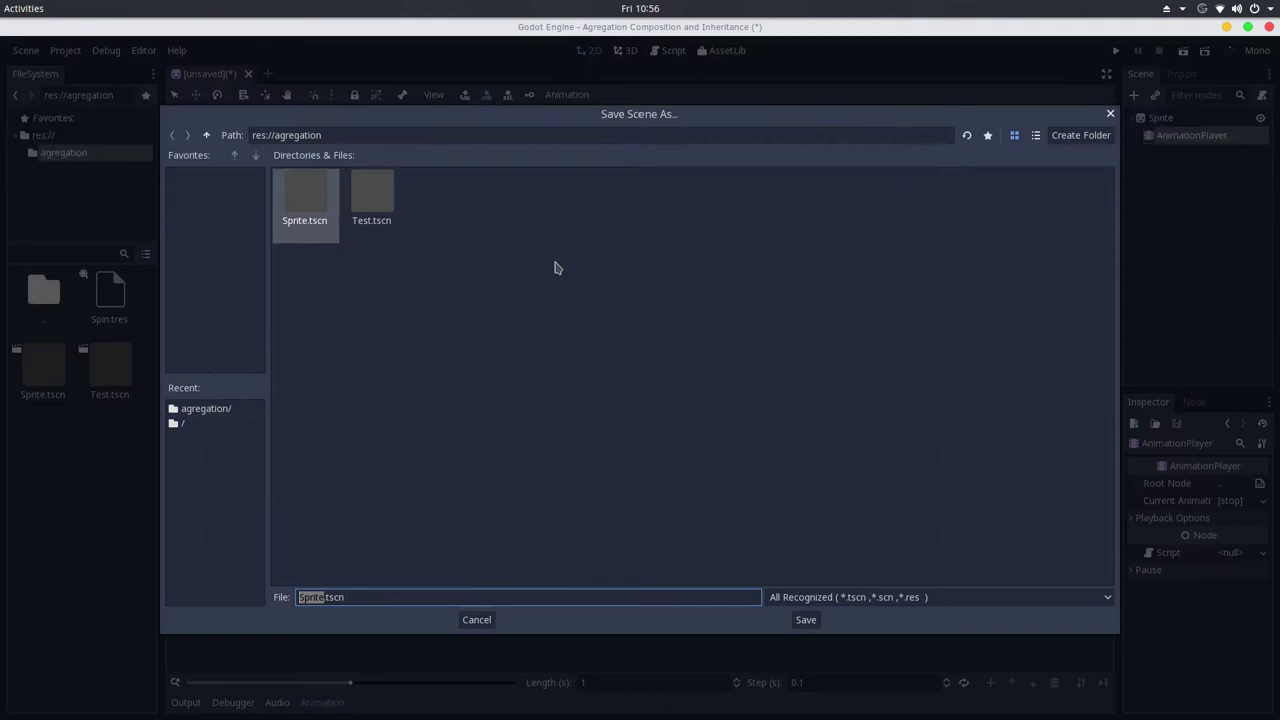
pyautogui.doubleClick(308, 222)
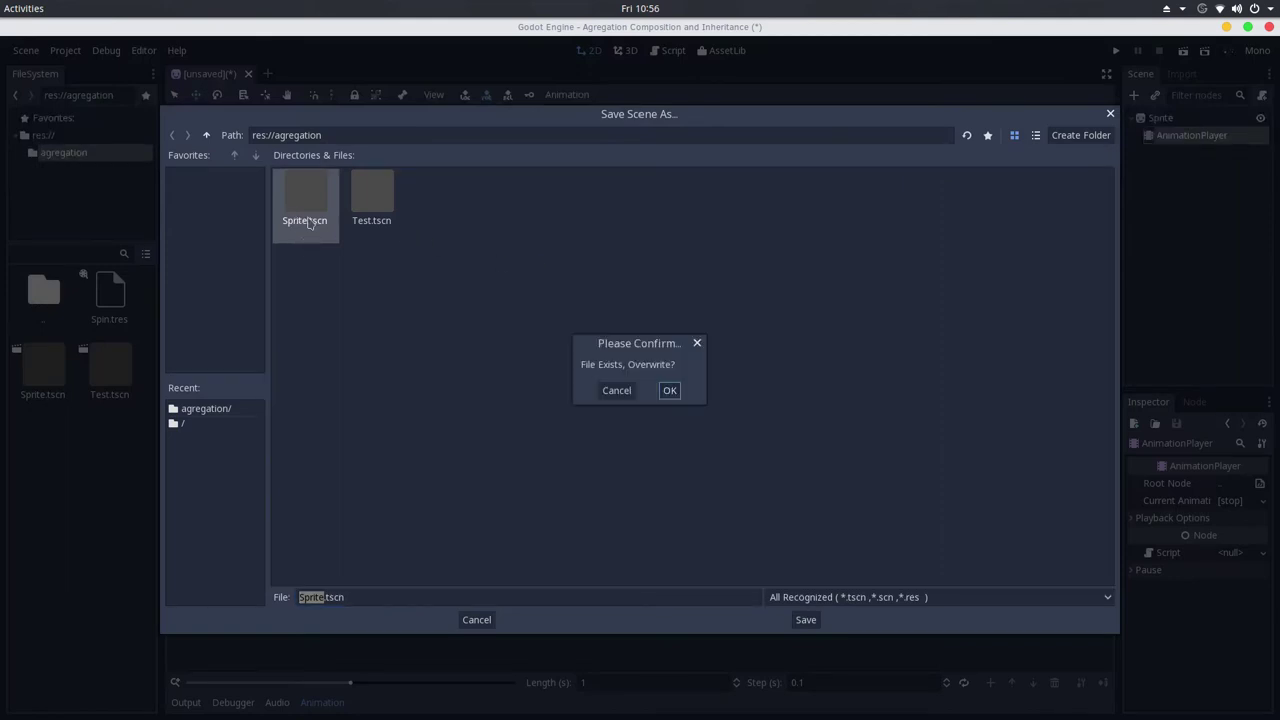
pyautogui.click(670, 391)
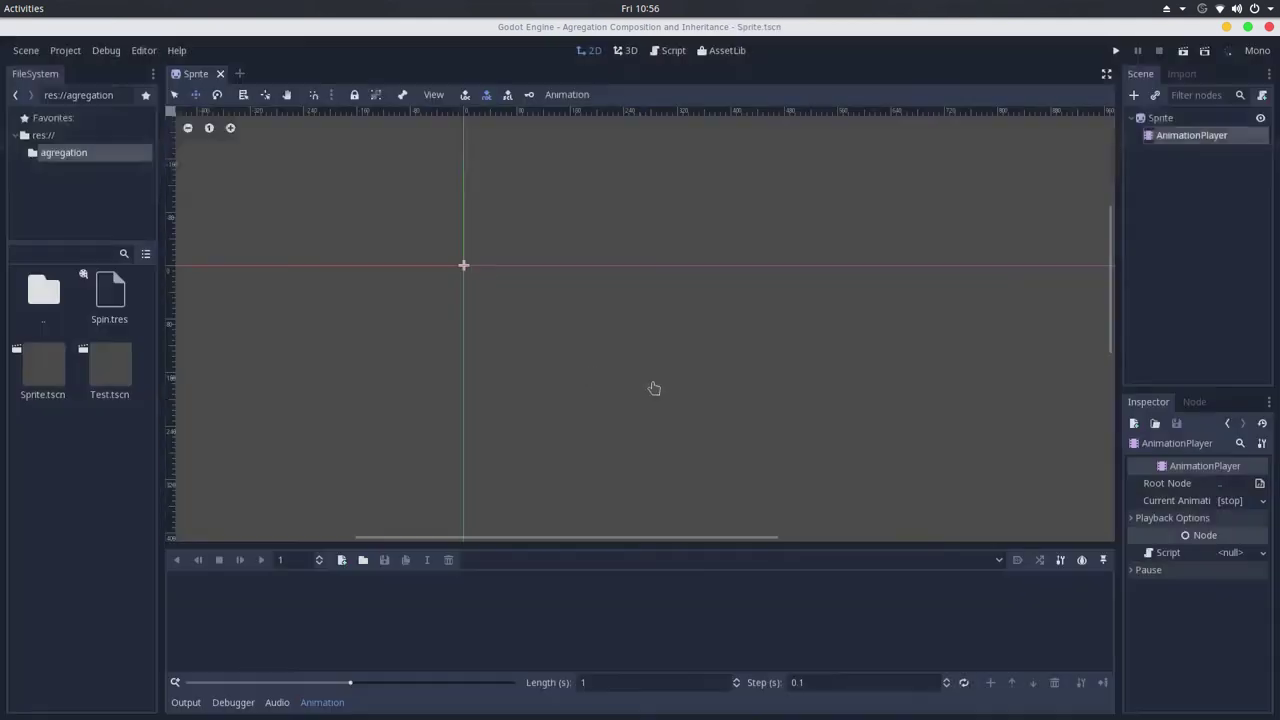
# - Run the Sprite scene, inspect the root, Sprite and AnimationPlayer nodes in the remote scene tree, and stop the run
pyautogui.click(1182, 50)
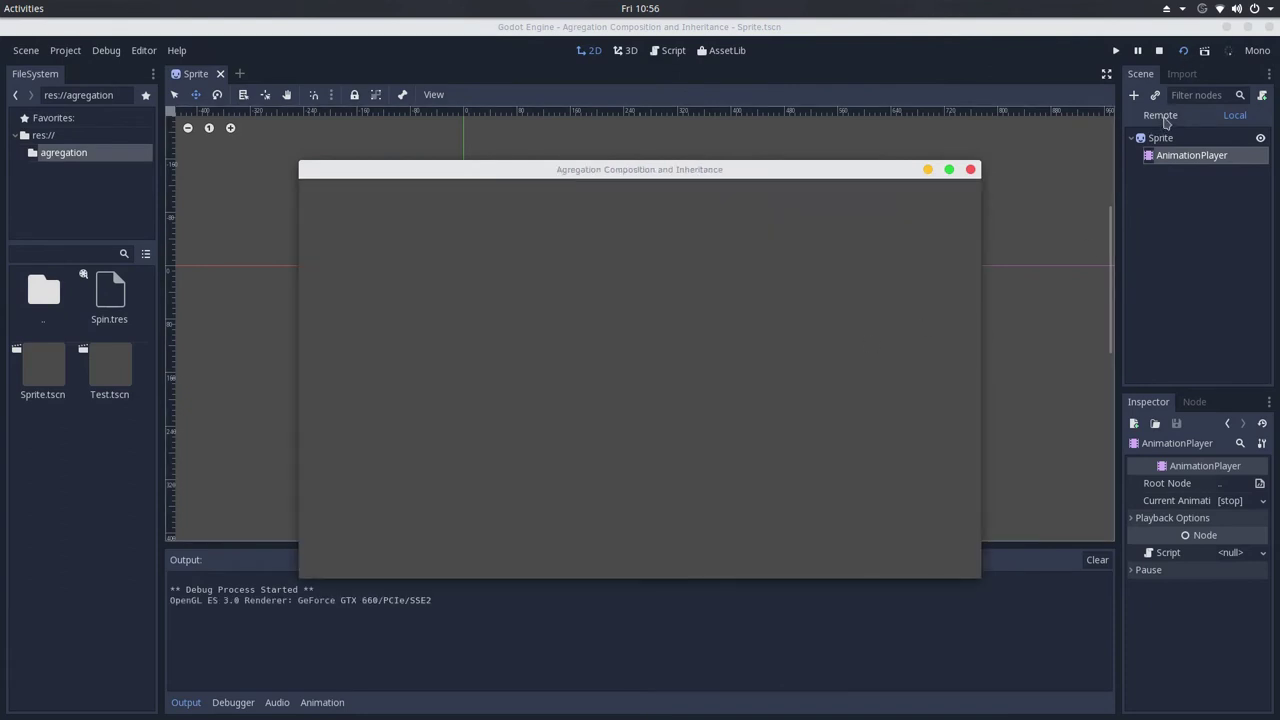
pyautogui.click(1162, 116)
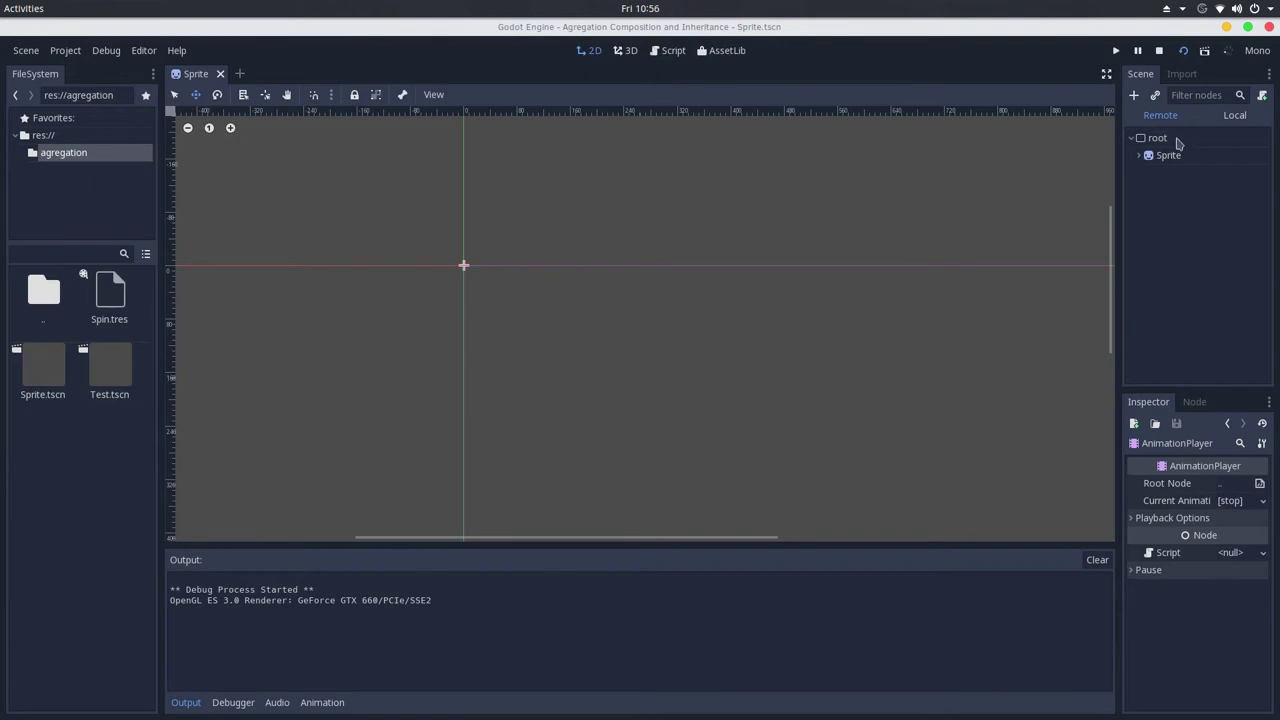
pyautogui.click(1160, 138)
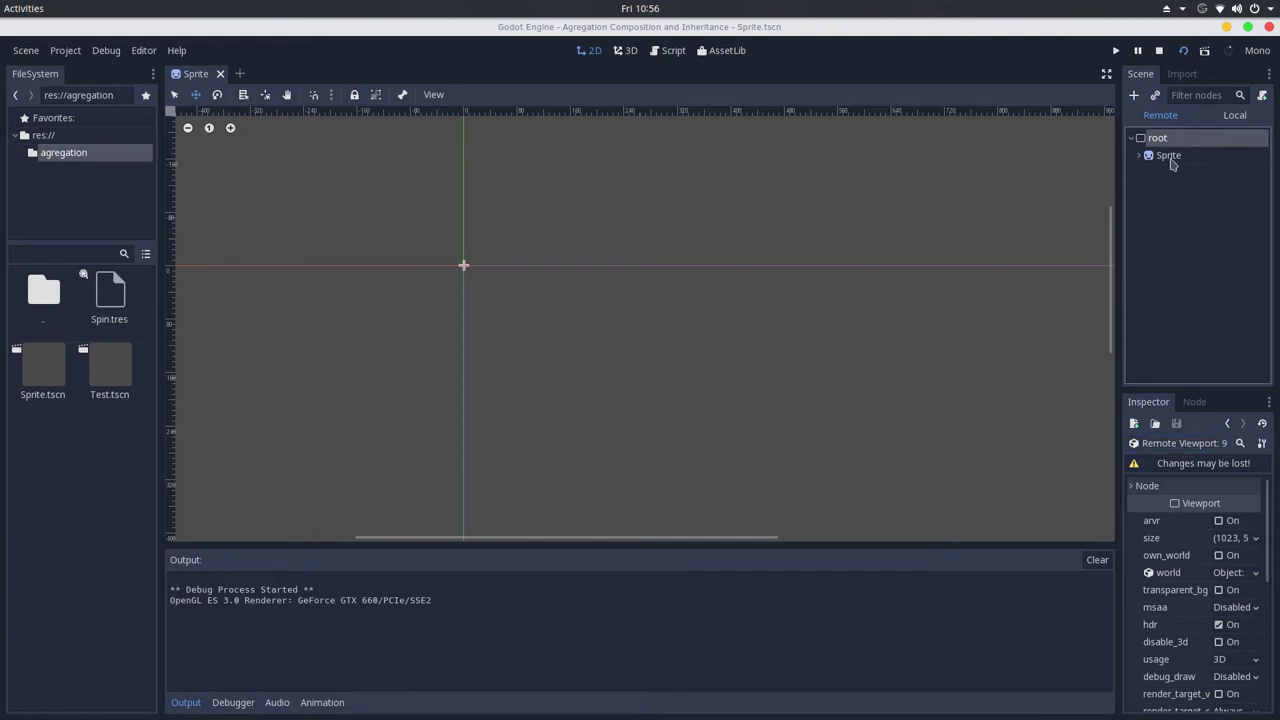
pyautogui.click(1170, 157)
pyautogui.click(1139, 156)
pyautogui.click(1204, 178)
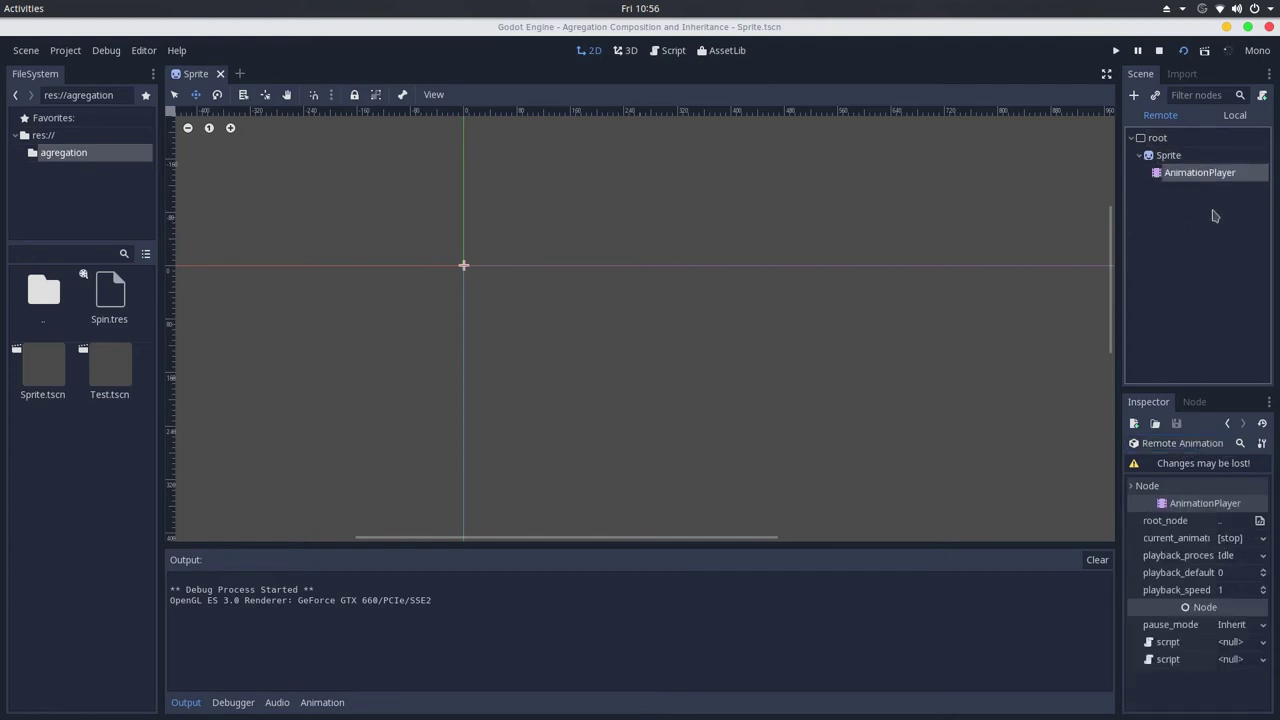
pyautogui.click(1159, 50)
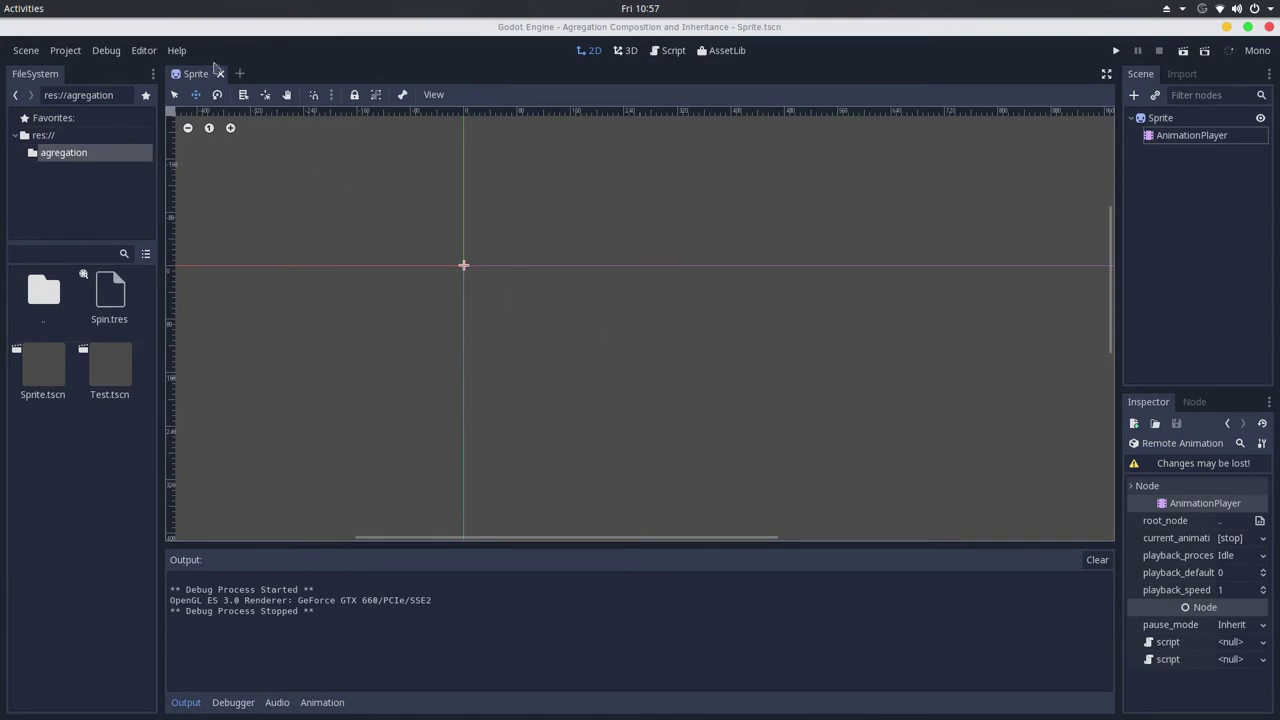
# - Examine the members and public methods in the Node class reference, and look at the scene's Sprite and AnimationPlayer nodes
pyautogui.click(176, 50)
pyautogui.click(201, 85)
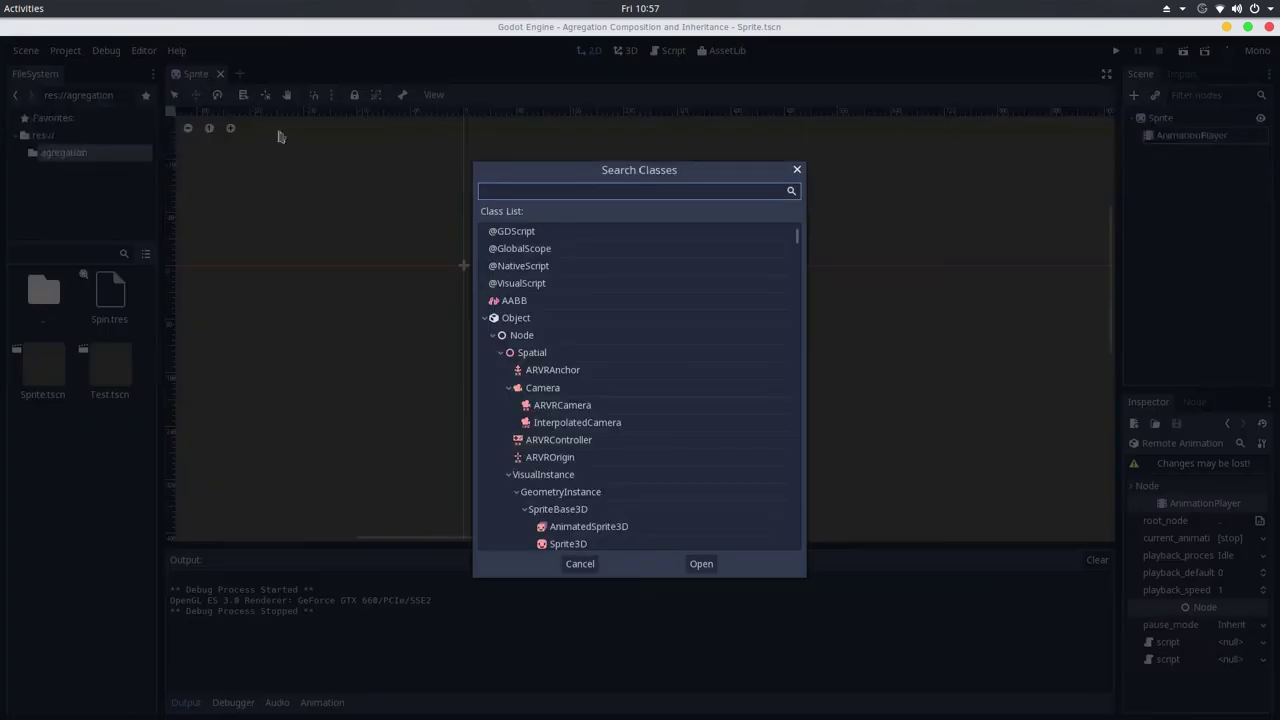
pyautogui.doubleClick(546, 341)
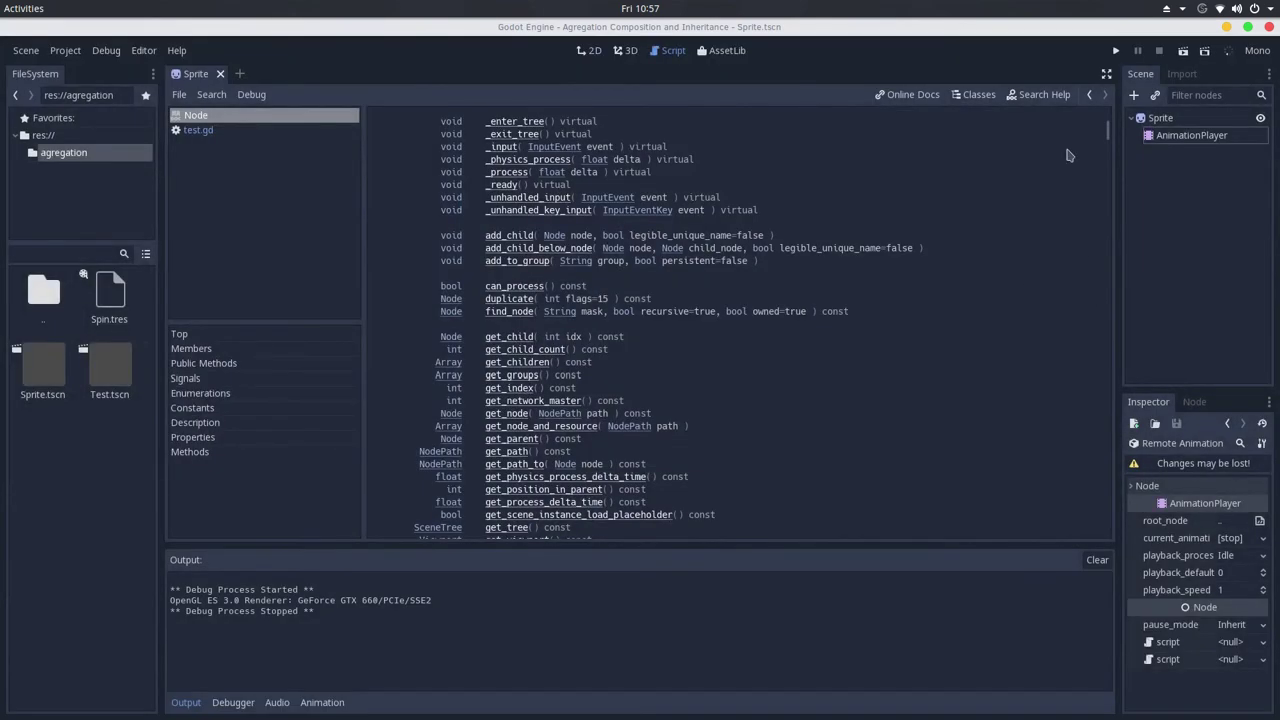
pyautogui.moveTo(1110, 132); pyautogui.dragTo(1106, 112)
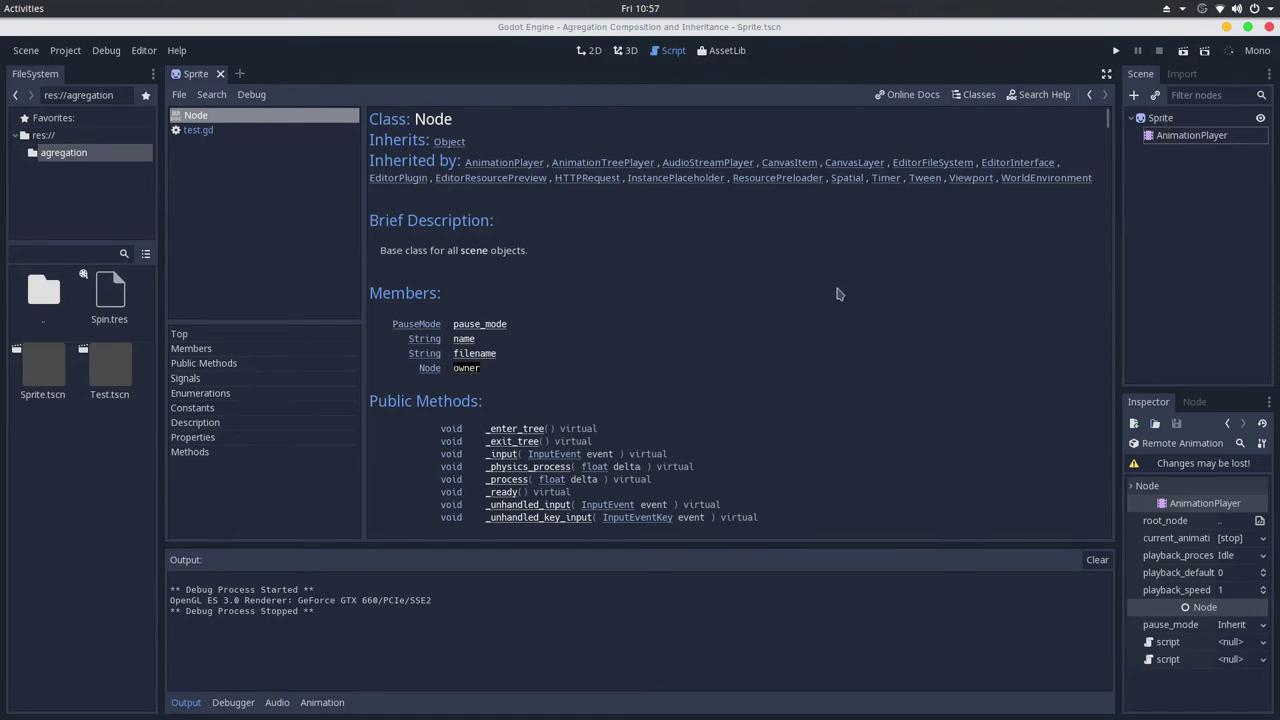
pyautogui.scroll(-3, 1109, 121)
pyautogui.scroll(-5, 1109, 121)
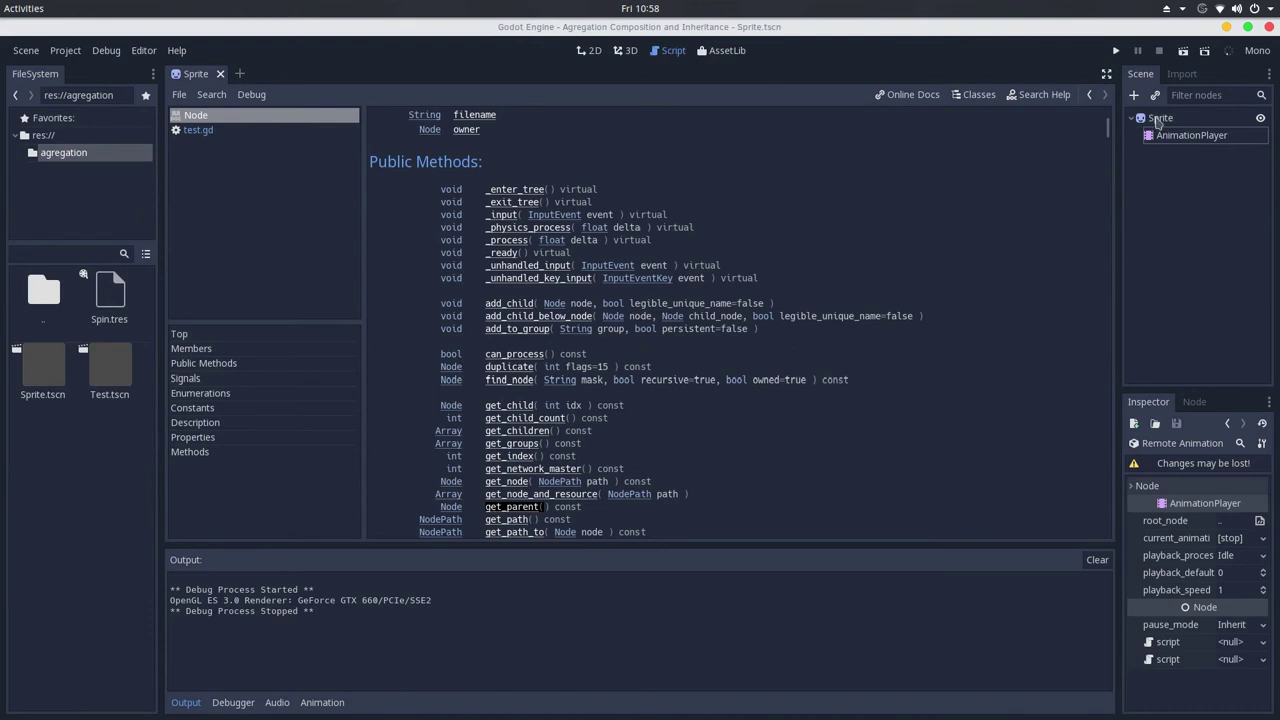
pyautogui.click(1158, 119)
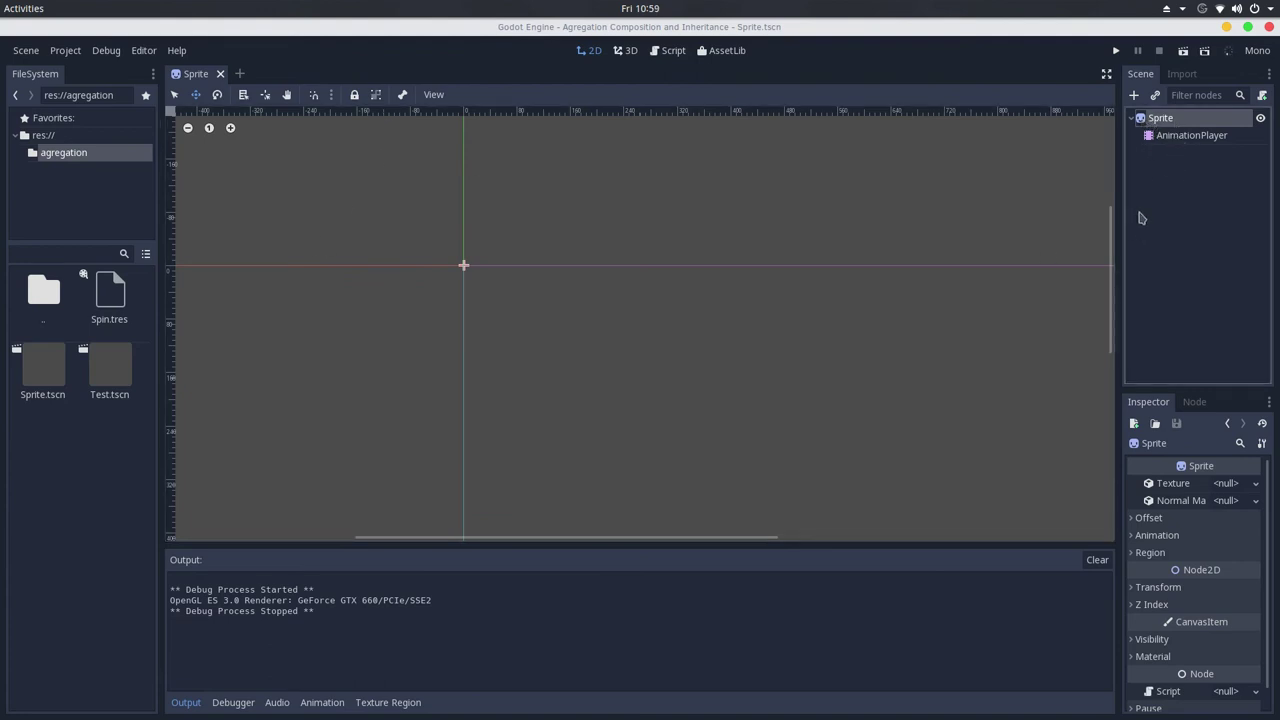
pyautogui.click(1184, 137)
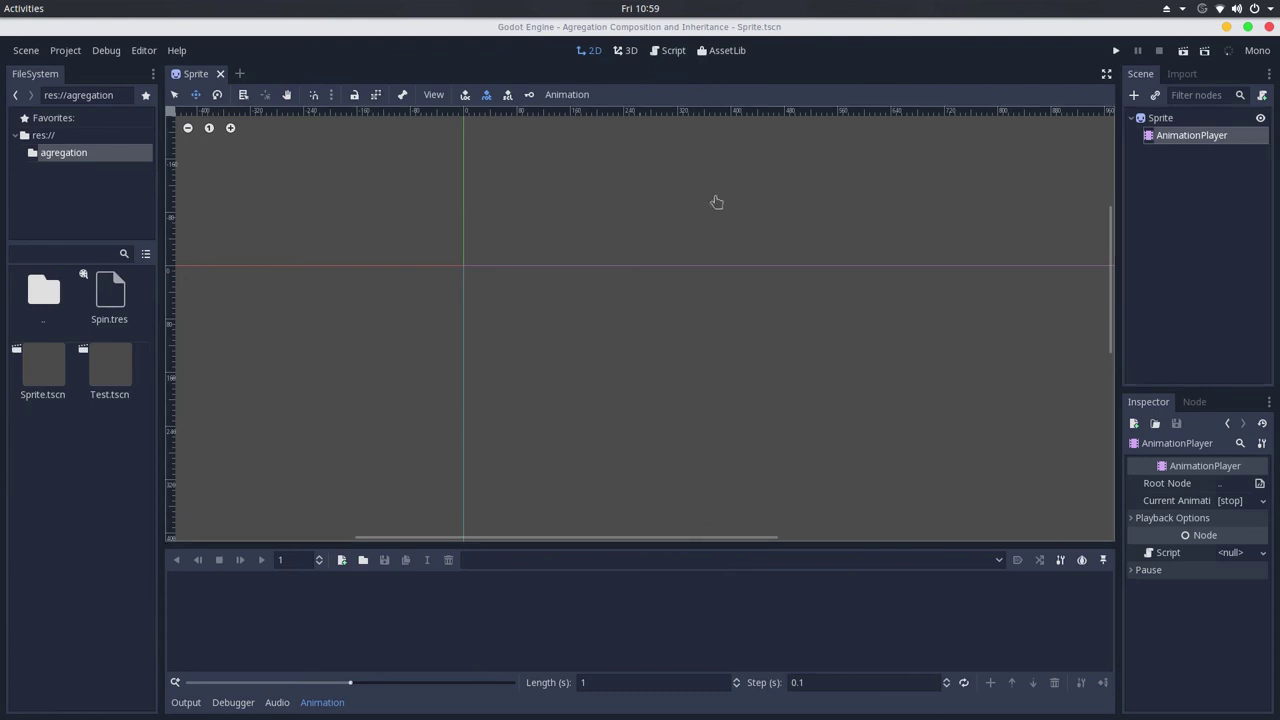
# - Start another scene with a plain Node as its root and instance Sprite.tscn as its child
pyautogui.click(240, 74)
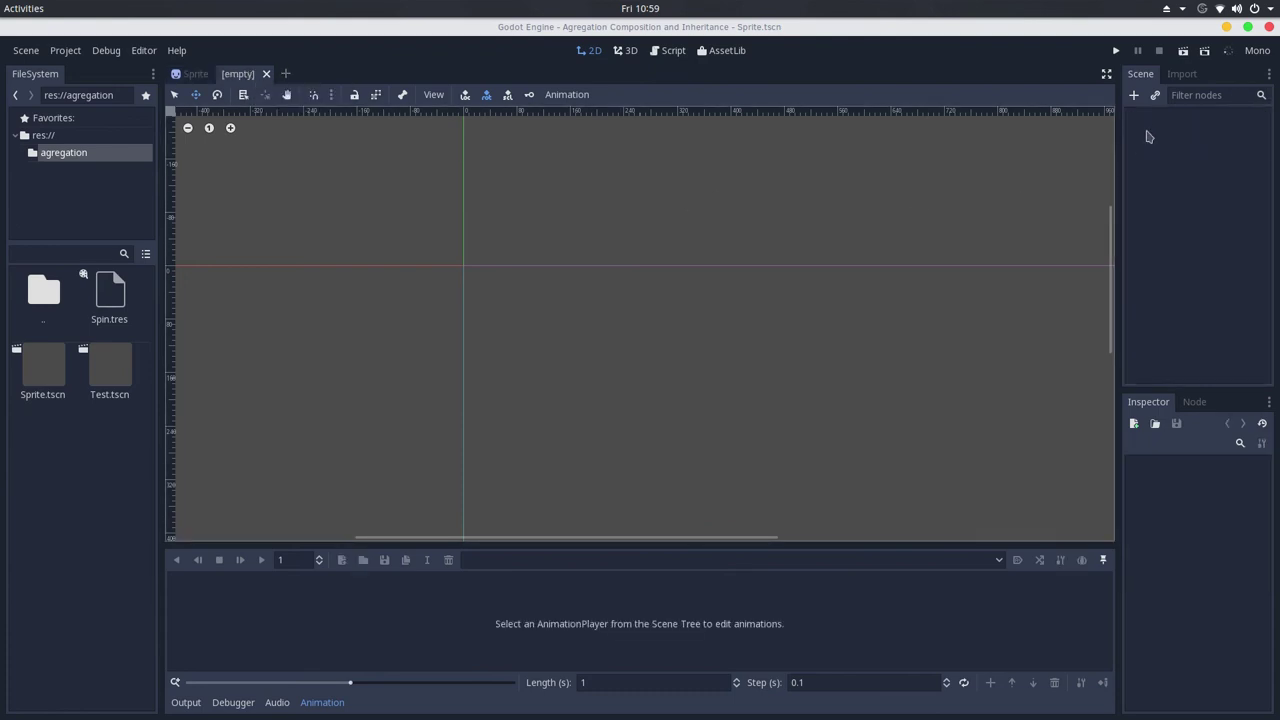
pyautogui.click(1134, 95)
pyautogui.doubleClick(306, 198)
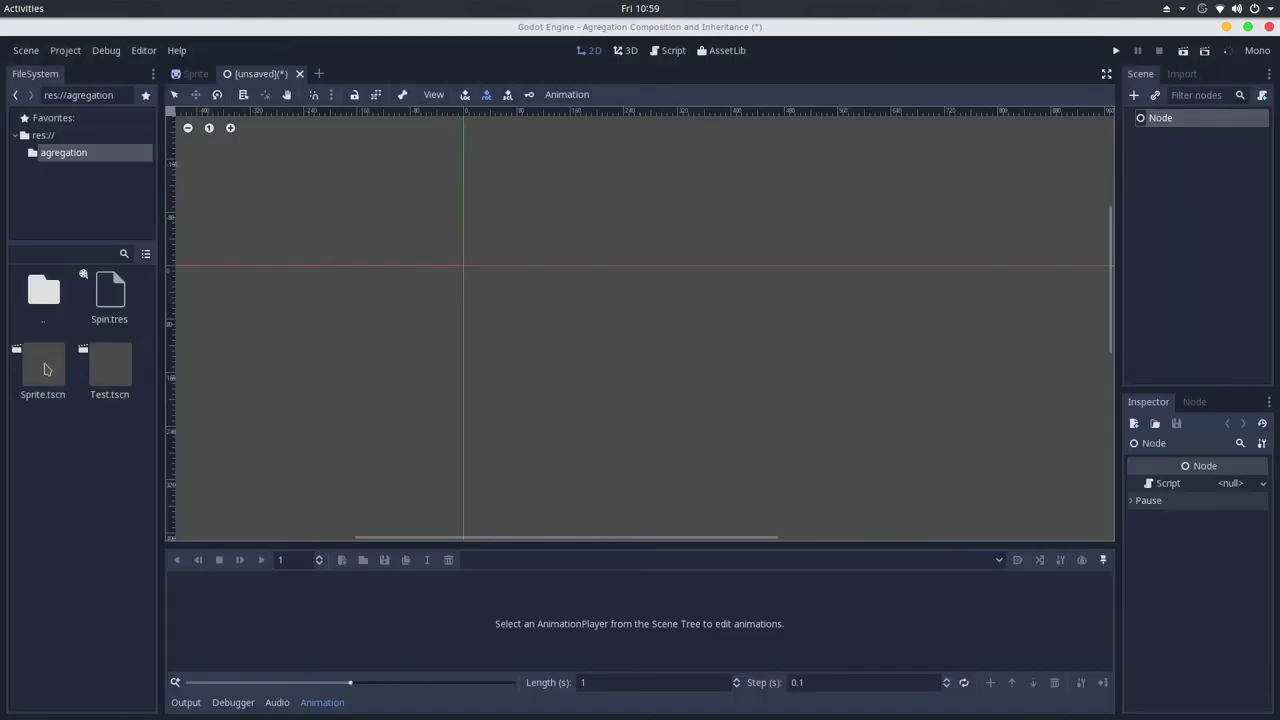
pyautogui.moveTo(42, 372); pyautogui.dragTo(1165, 118)
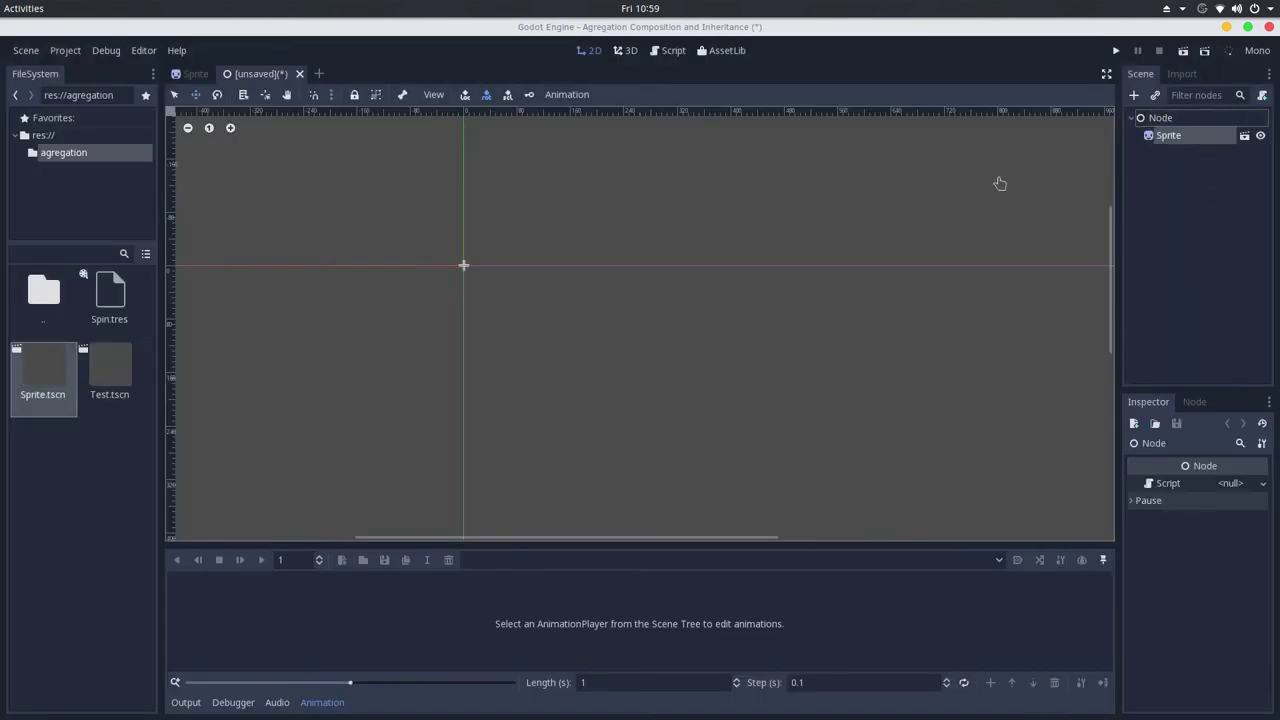
# - Attach a new GDScript file named test2.gd to the root Node
pyautogui.click(1185, 120)
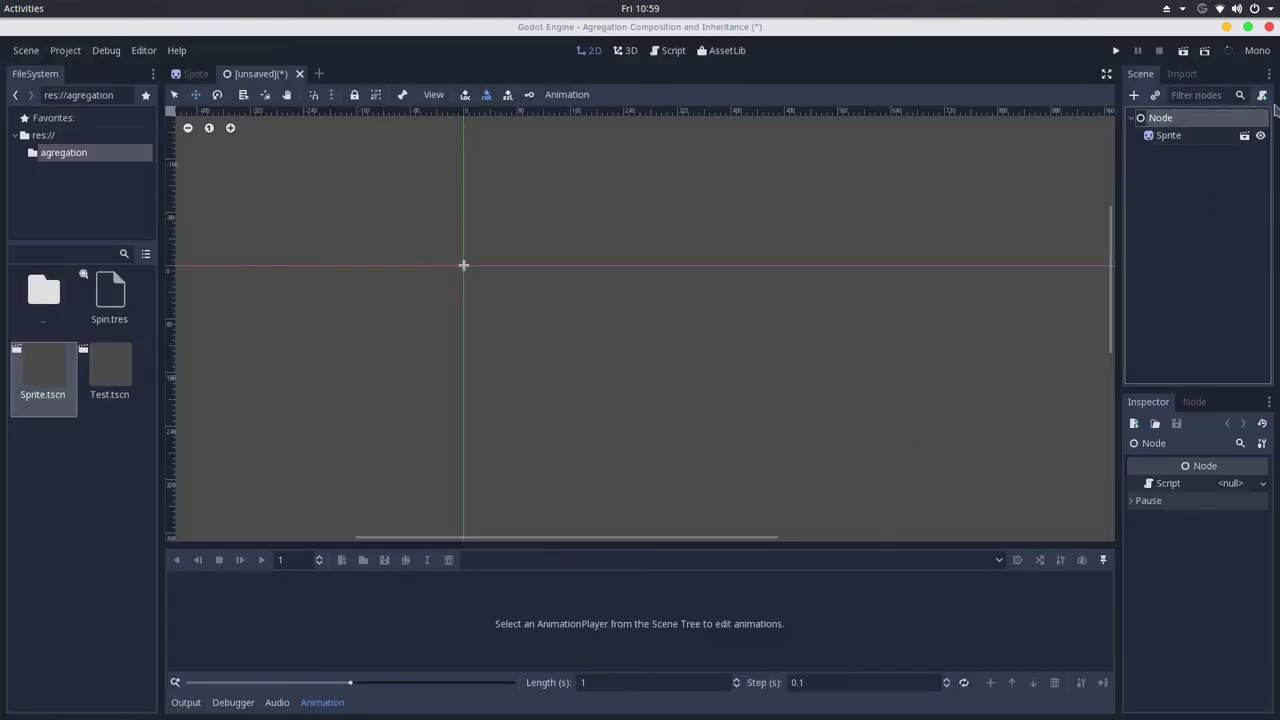
pyautogui.click(1262, 95)
pyautogui.click(624, 394)
pyautogui.doubleClick(624, 394)
pyautogui.write('test2')
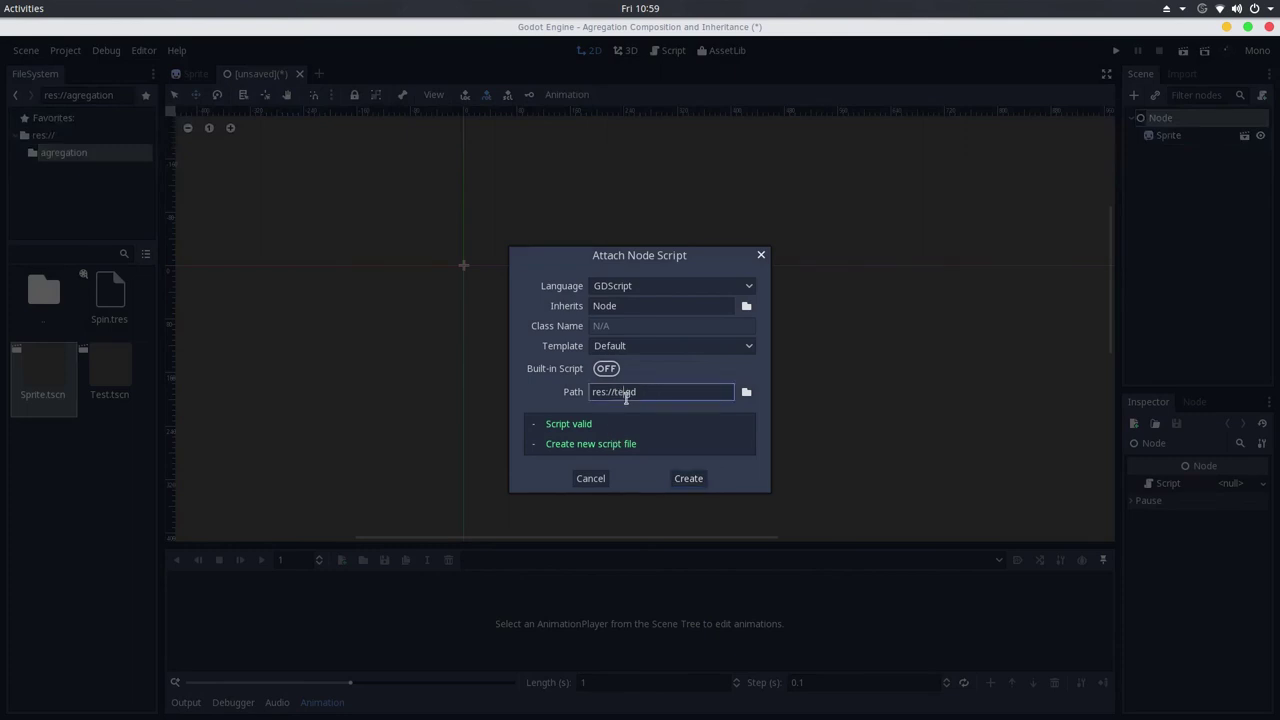
pyautogui.click(688, 478)
# - Save the scene as Test2.tscn in res://agregation
pyautogui.hotkey('ctrl', 's')
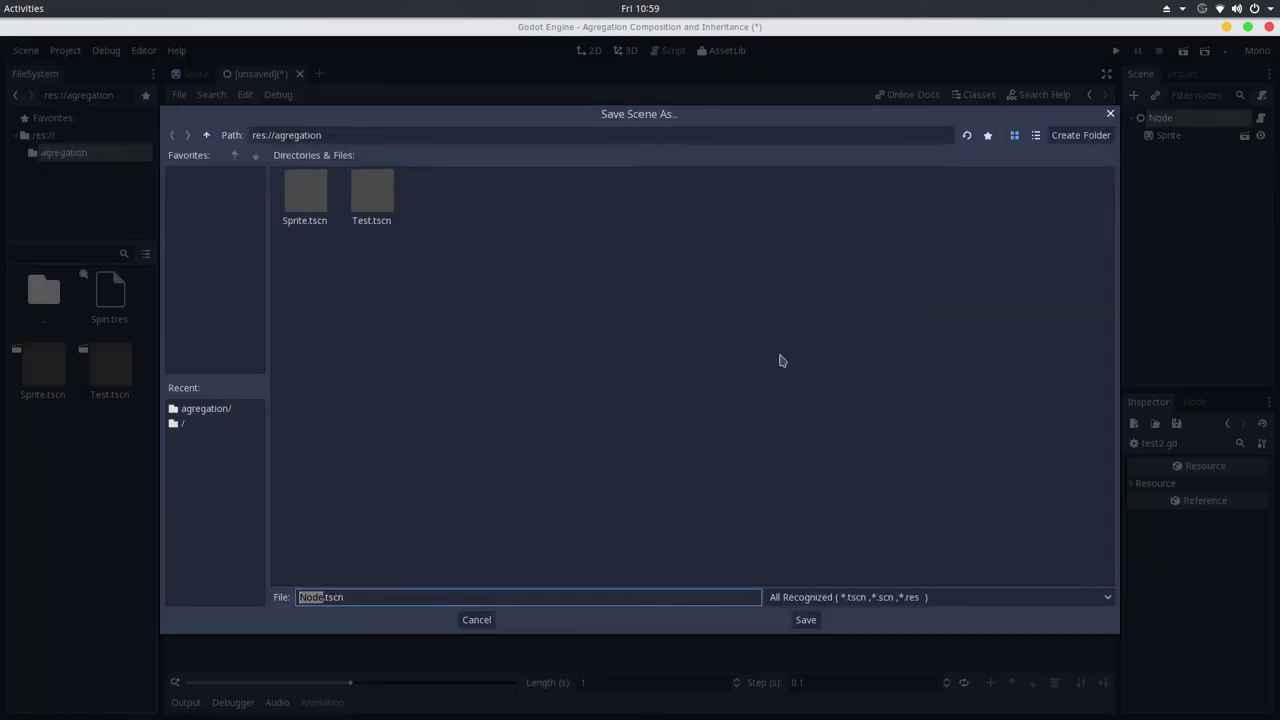
pyautogui.click(371, 210)
pyautogui.click(321, 597)
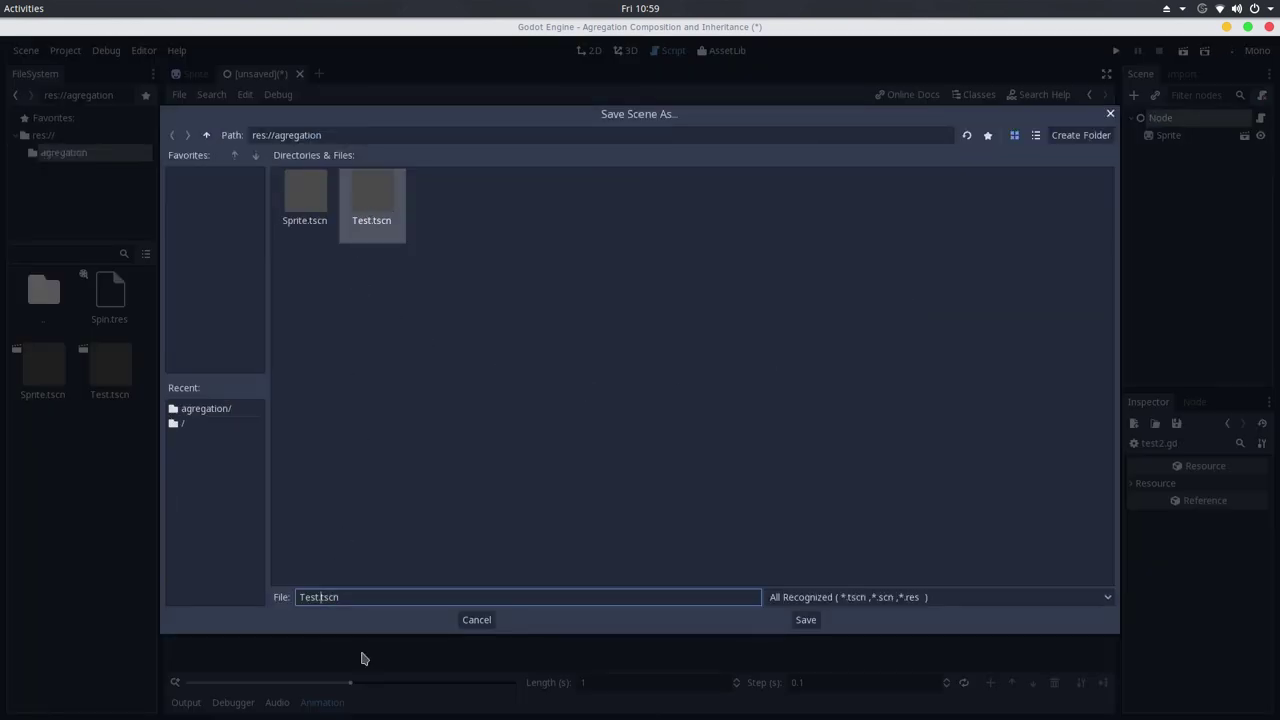
pyautogui.write('2')
pyautogui.click(800, 622)
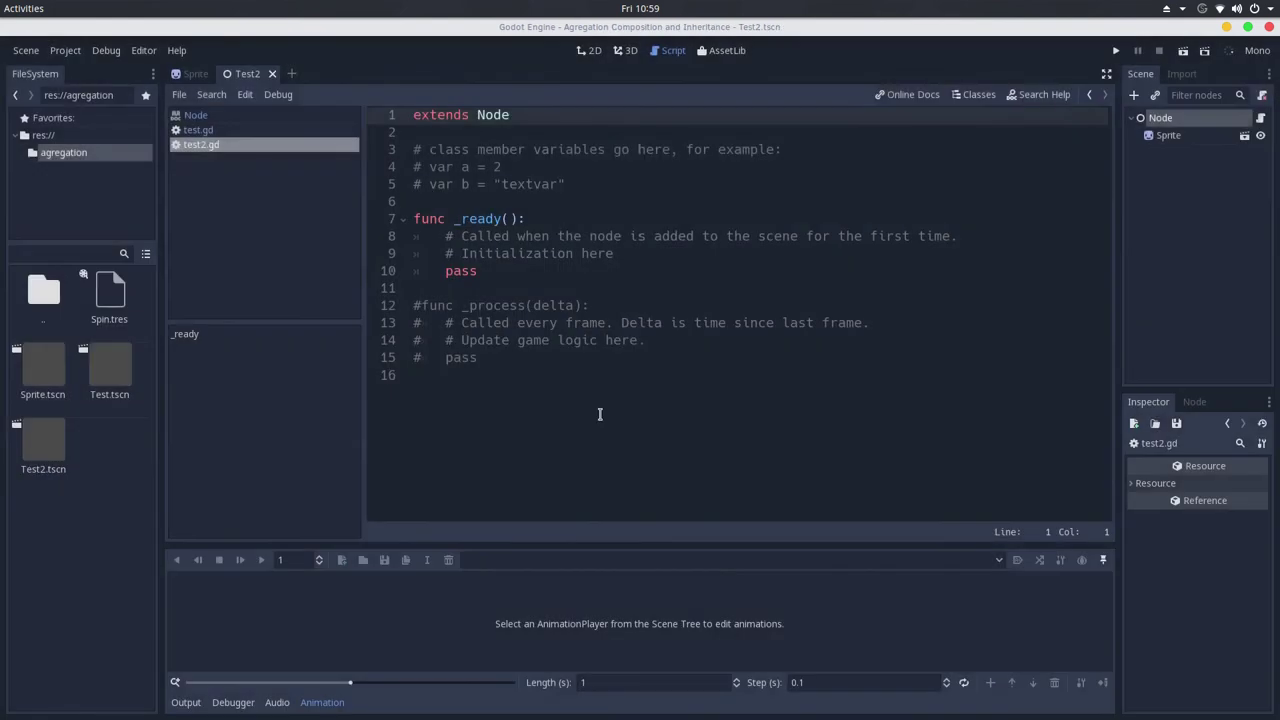
# - Remove the template body of _ready and the commented _process block, and declare a member variable a above _ready
pyautogui.moveTo(554, 357); pyautogui.dragTo(445, 236)
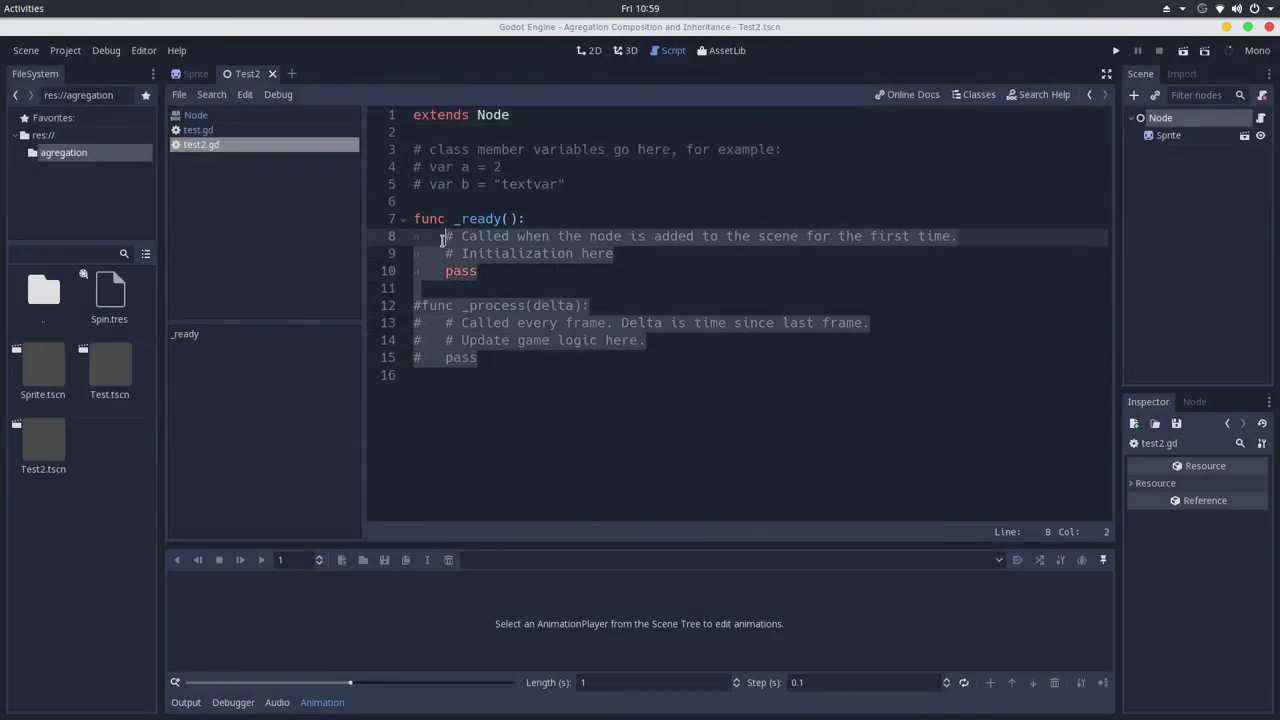
pyautogui.press('BackSpace')
pyautogui.click(523, 199)
pyautogui.press('Return')
pyautogui.write('var ')
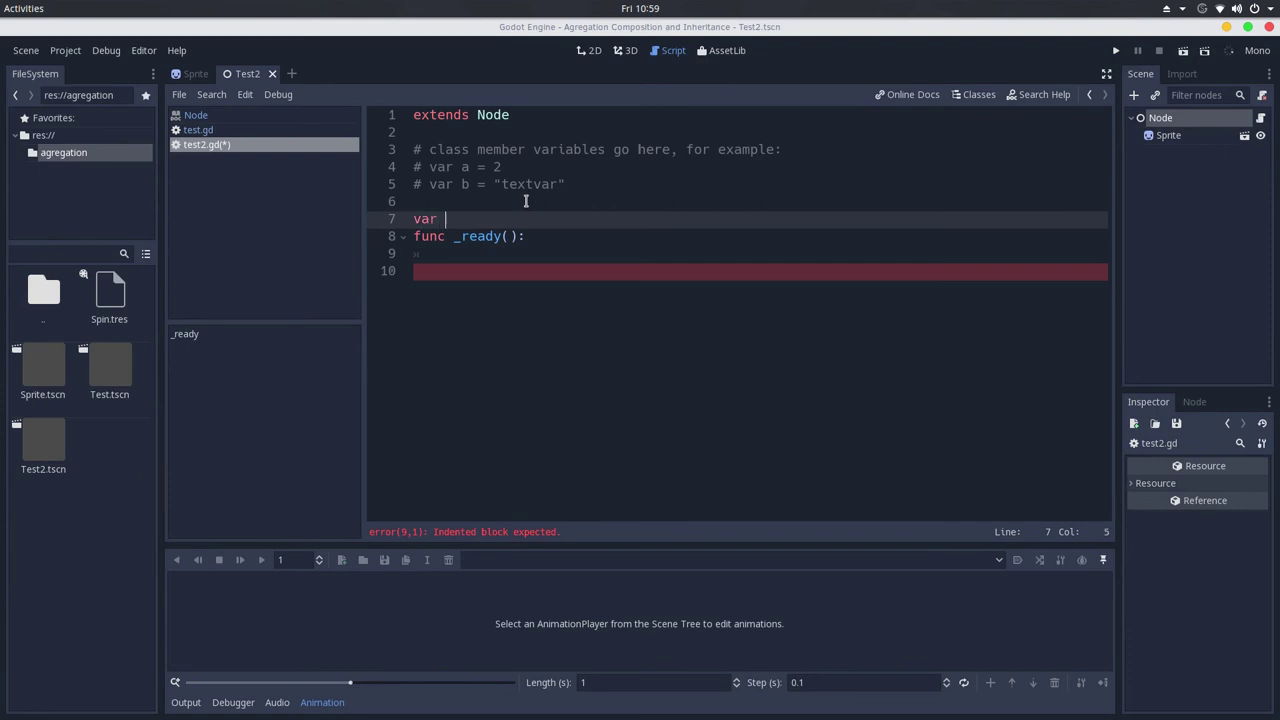
pyautogui.write('a')
# - In _ready, assign $Sprite/AnimationPlayer to a and free the Sprite node with $Sprite.queue_free()
pyautogui.click(521, 250)
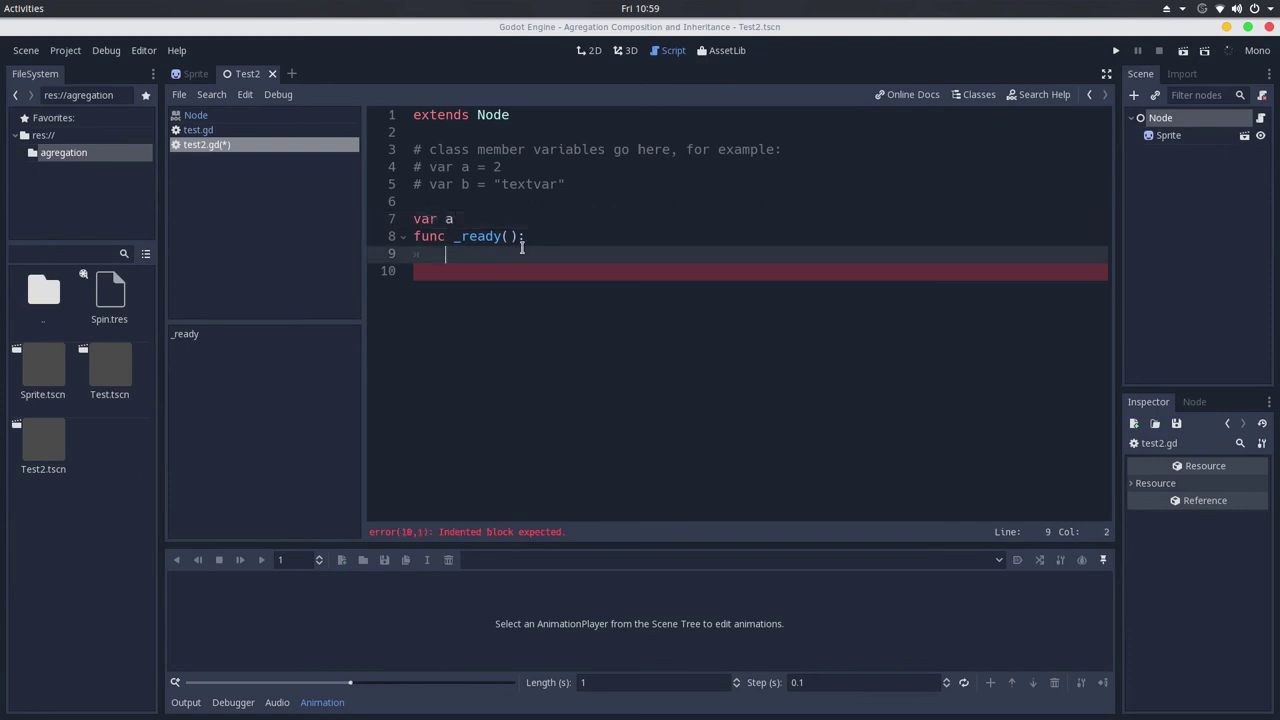
pyautogui.write('a = $Sprite/AnimationPlayer')
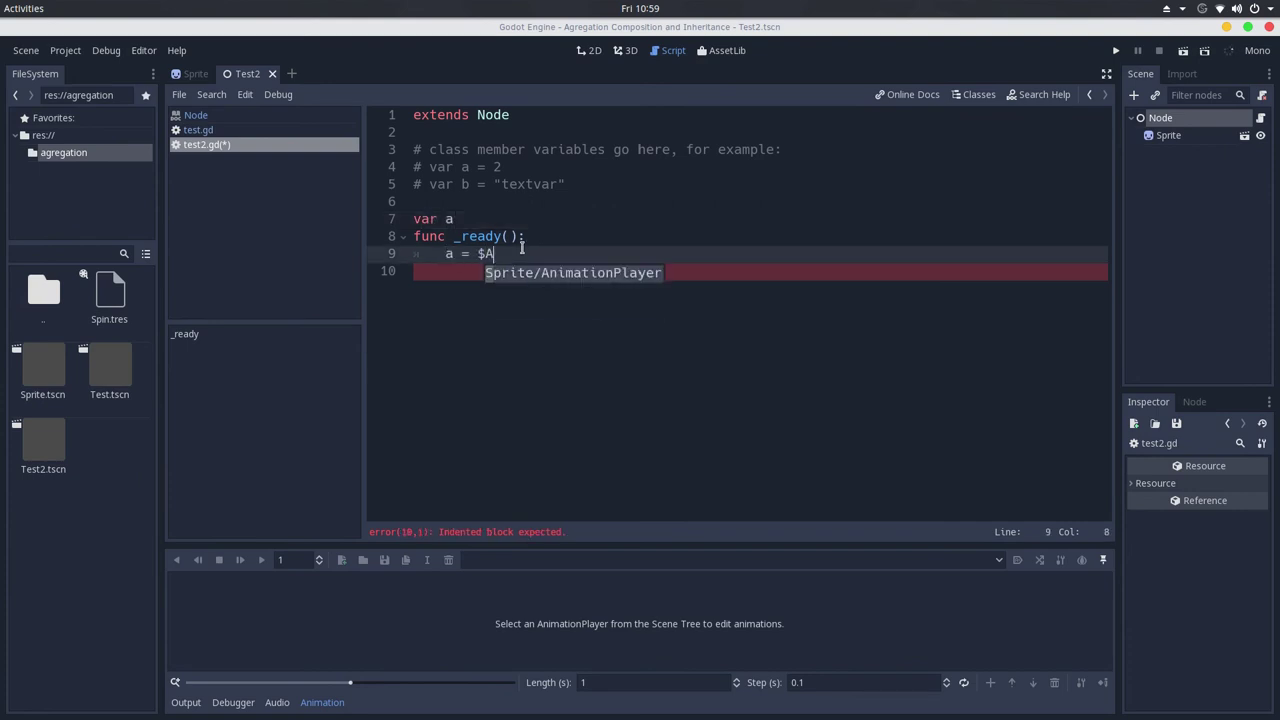
pyautogui.press('Return')
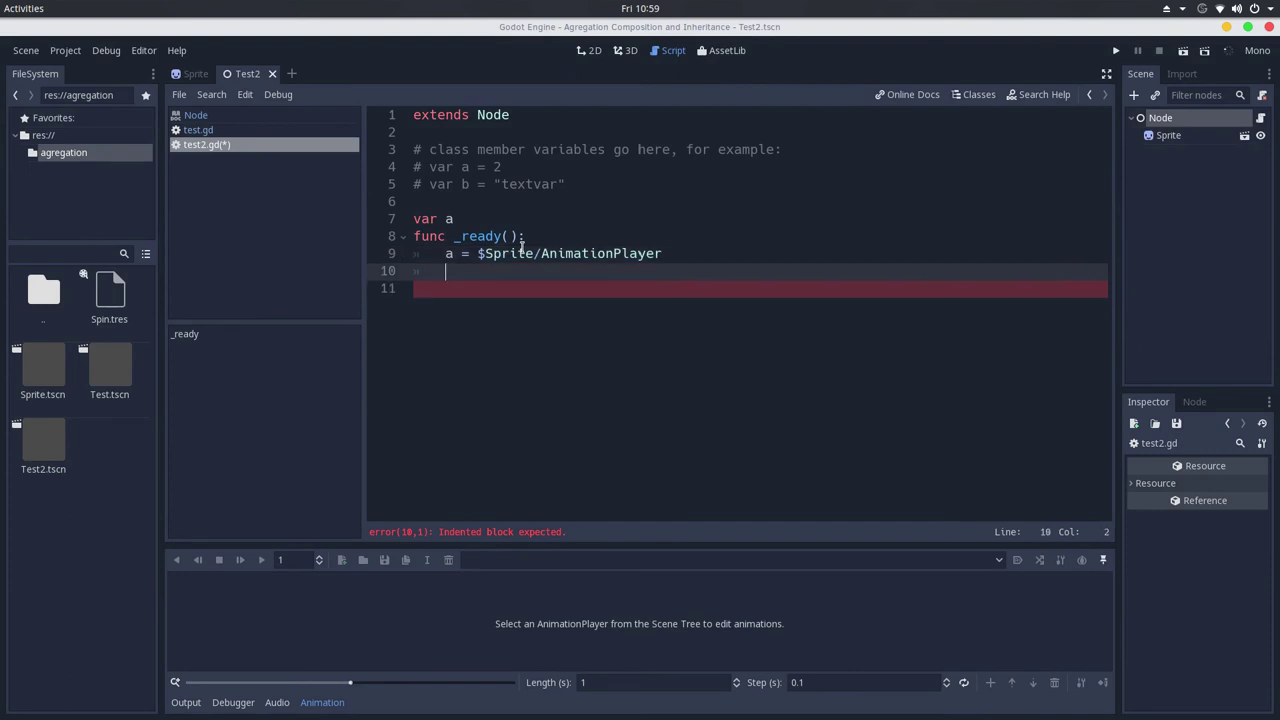
pyautogui.write('$Sprite.')
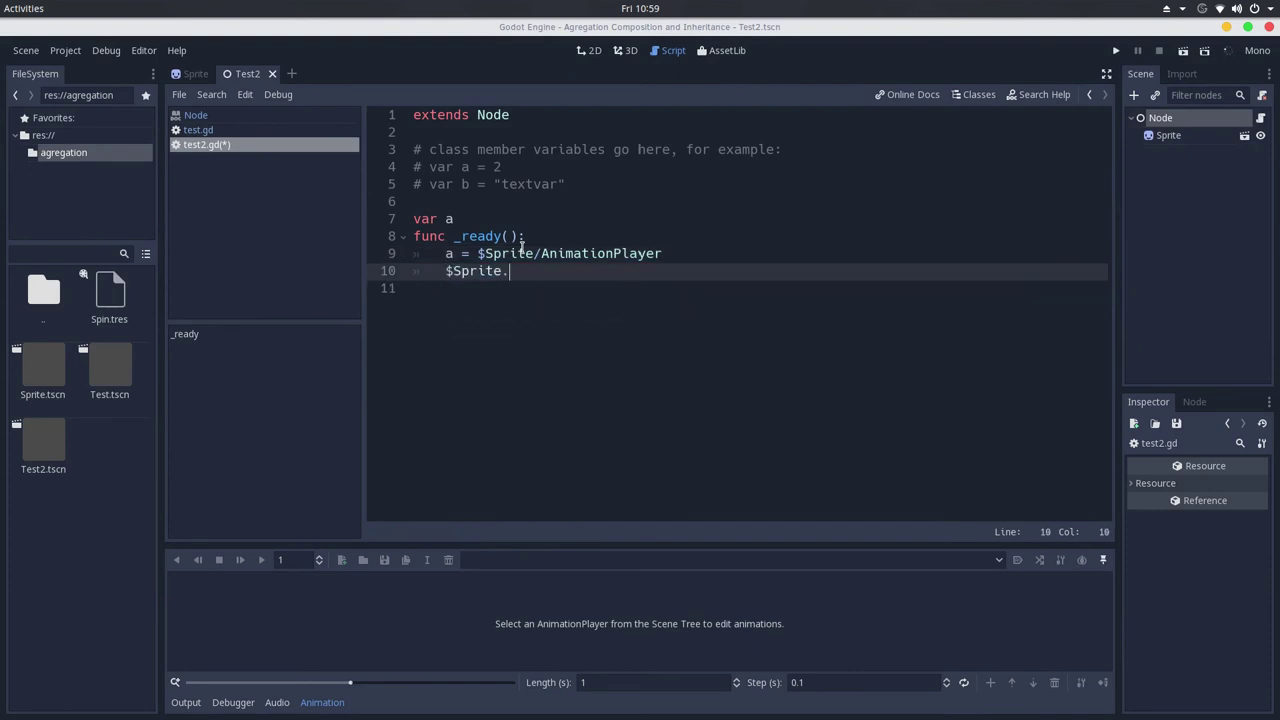
pyautogui.write('que')
pyautogui.press('Return')
pyautogui.press('Return')
pyautogui.press('Return')
pyautogui.press('BackSpace')
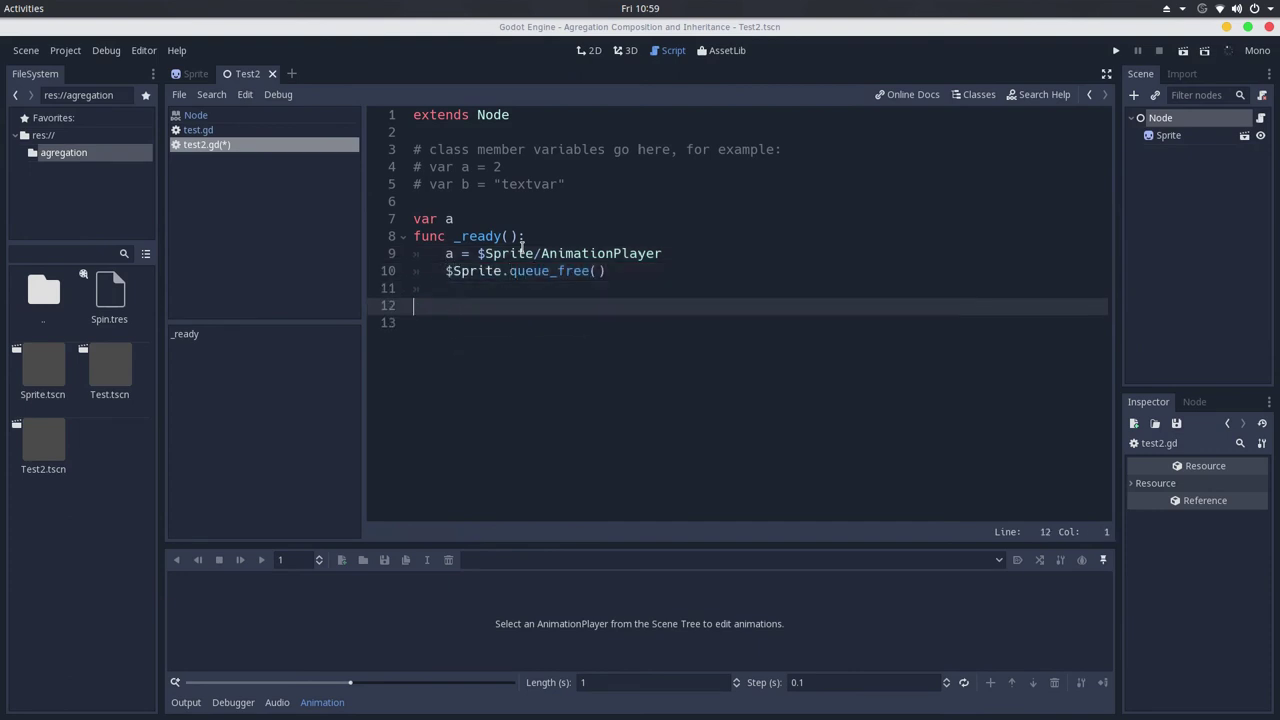
# - Add a _process(delta) function below _ready that runs print(a)
pyautogui.write('func _pro')
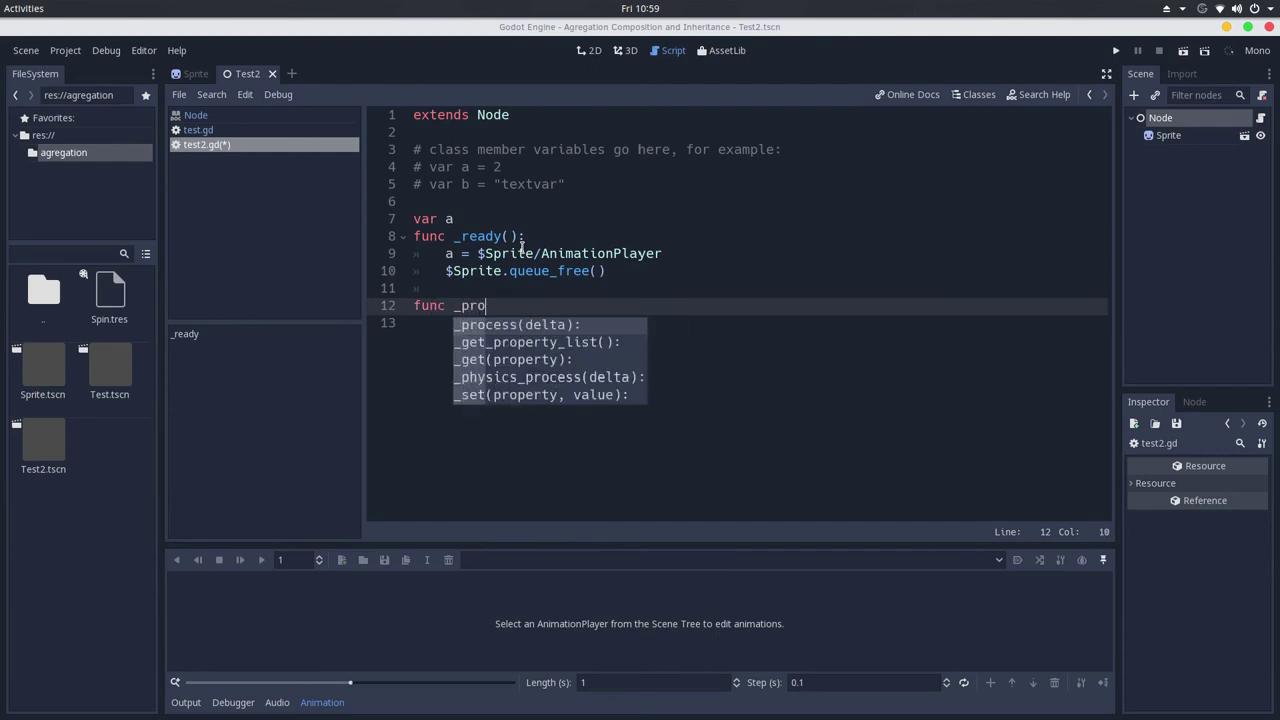
pyautogui.press('Return')
pyautogui.press('Return')
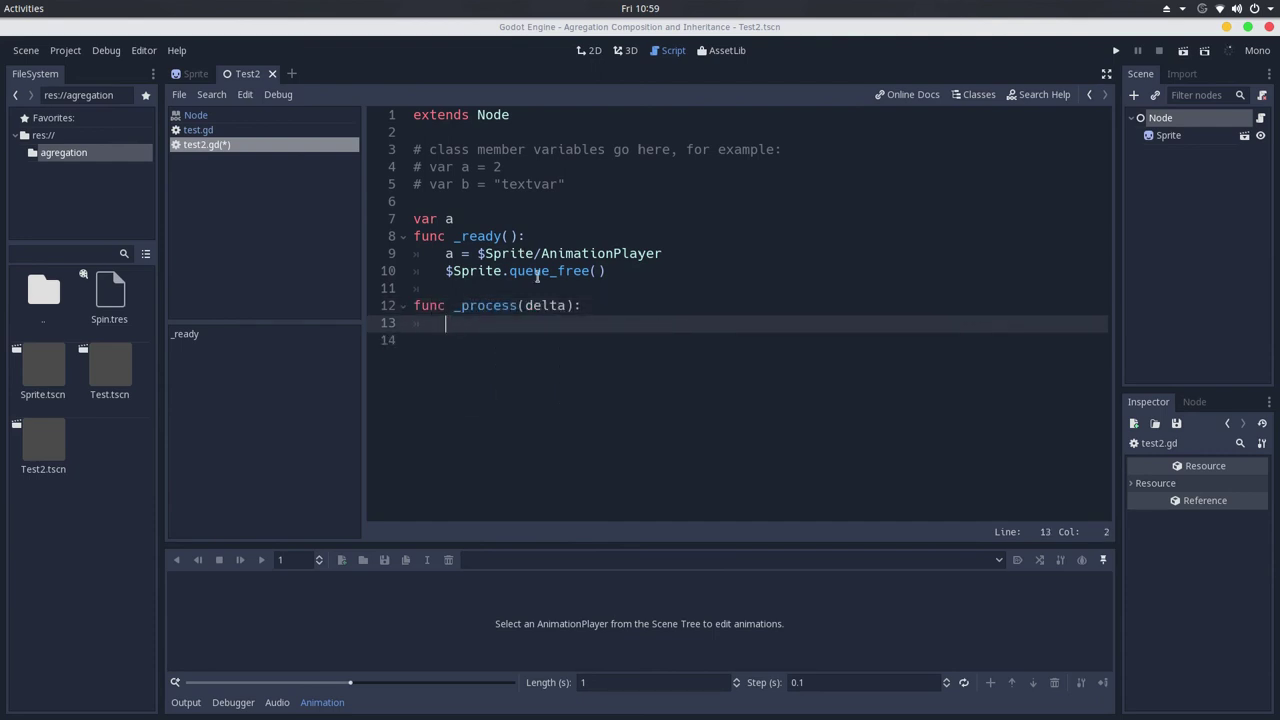
pyautogui.press('Up')
pyautogui.press('Up')
pyautogui.press('Up')
pyautogui.press('Up')
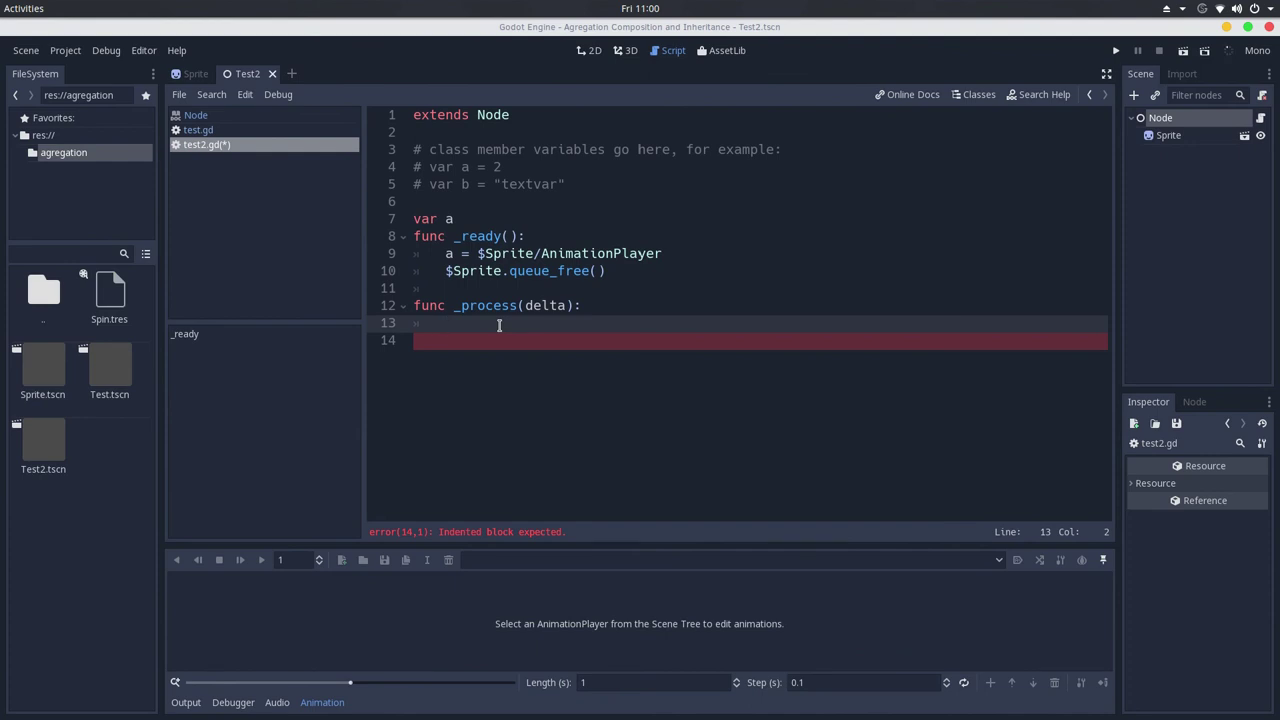
pyautogui.write('print(a)')
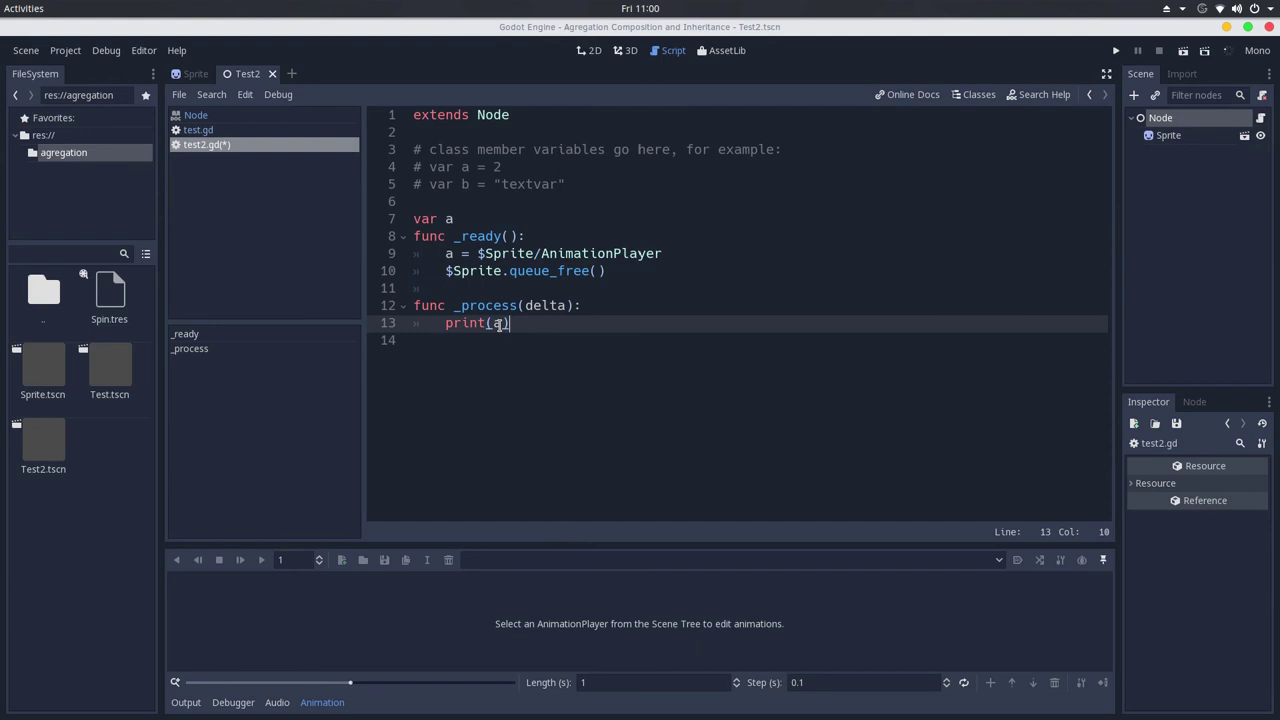
# - Run the Test2 scene, read what the script prints in the output, and stop the run
pyautogui.click(1184, 50)
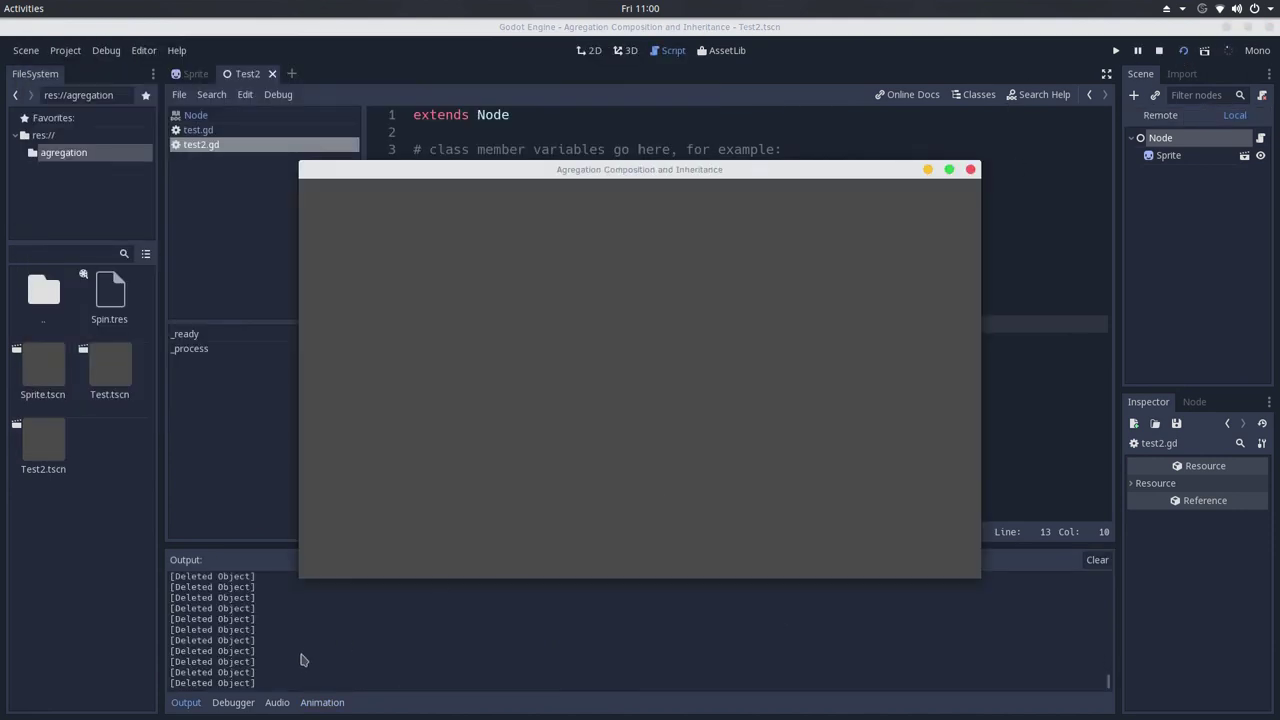
pyautogui.hotkey('alt', 'F4')
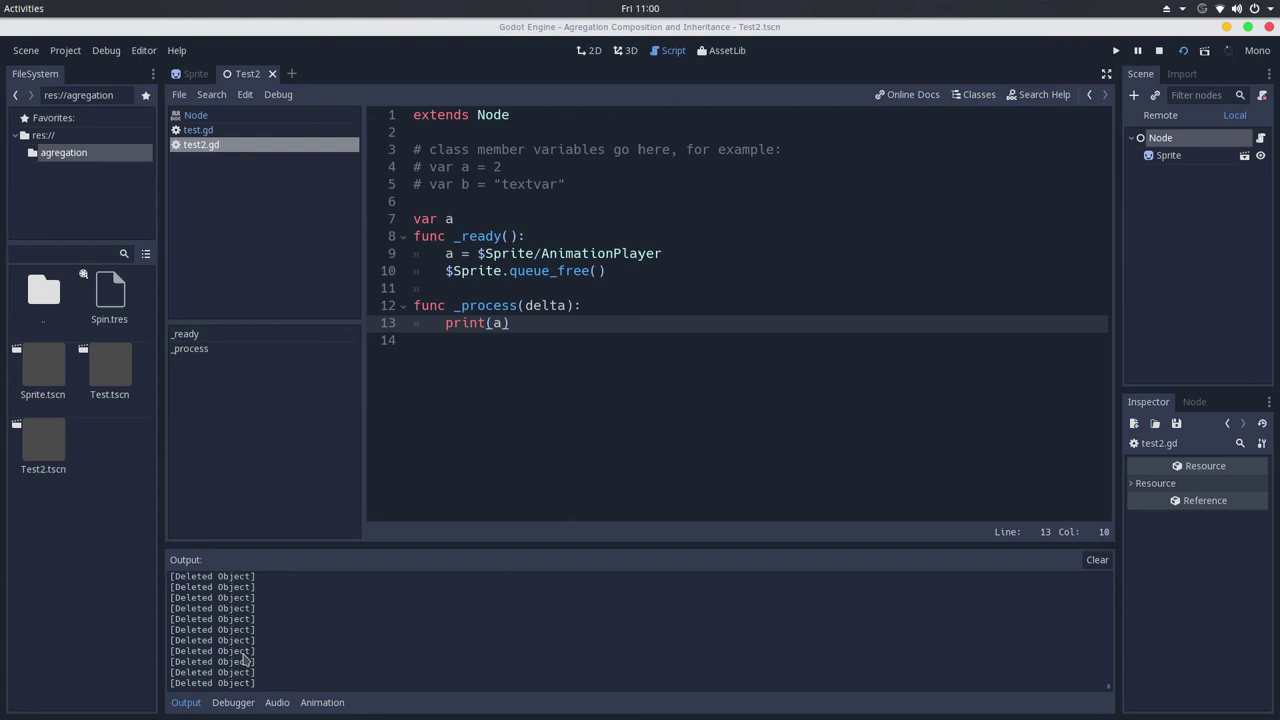
pyautogui.click(1160, 51)
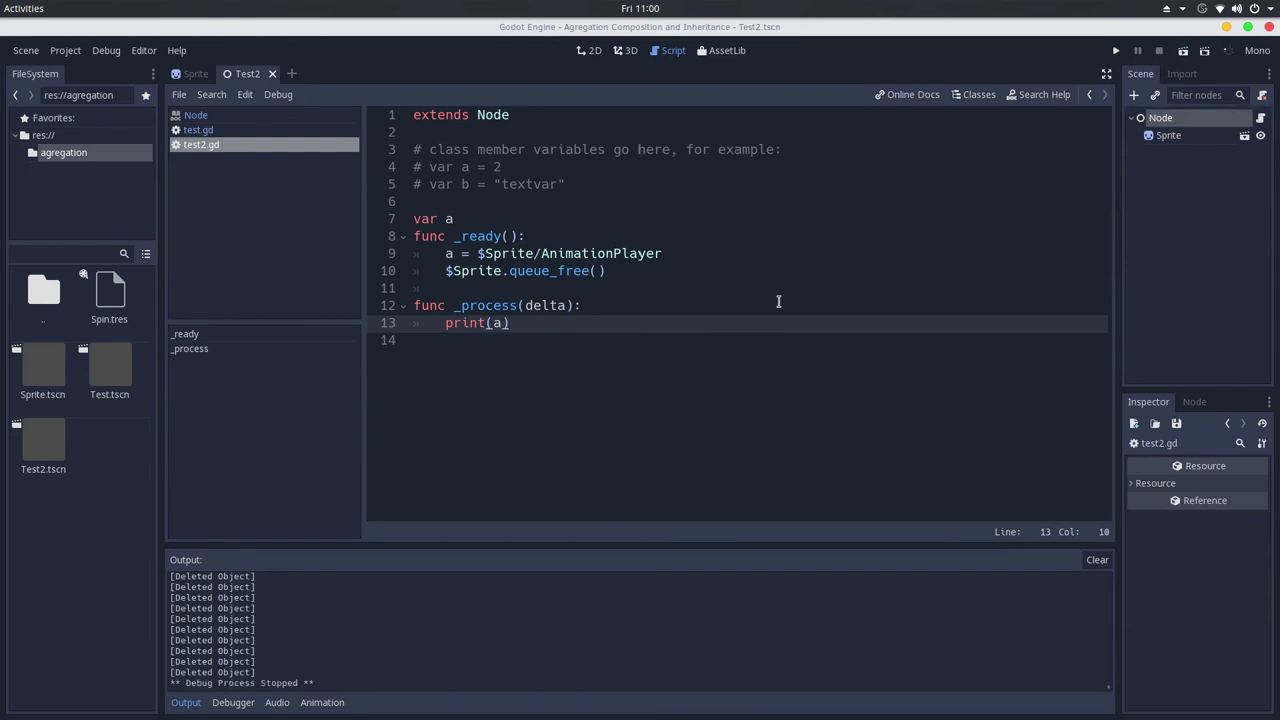